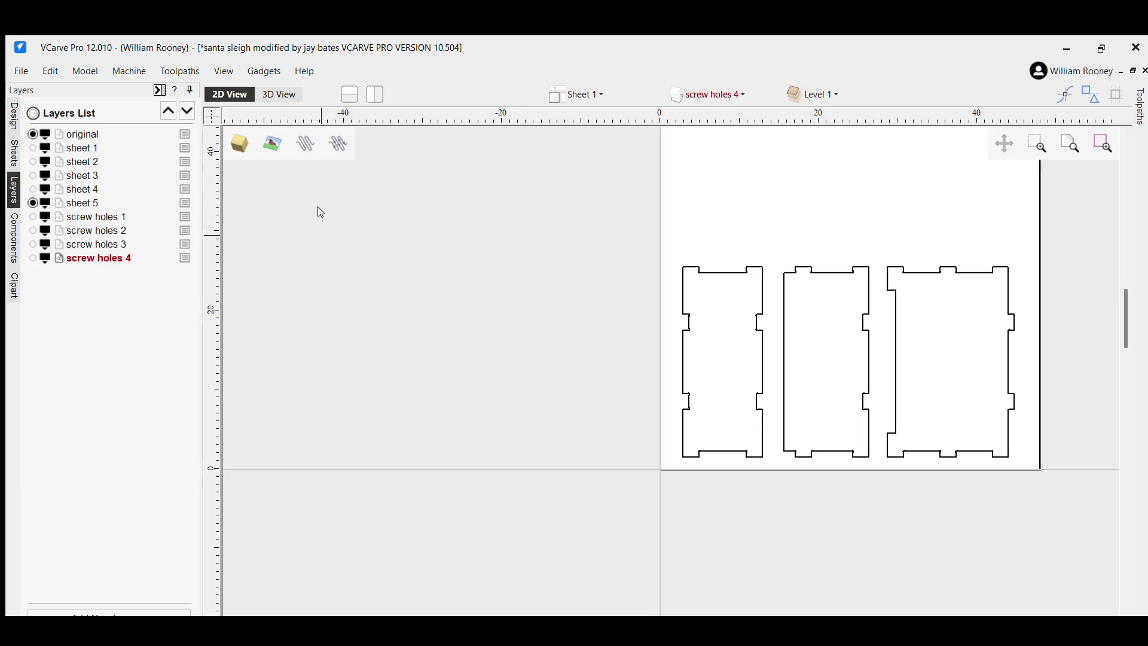
# Step: Select the three sheet 5 panels and add a current layer named 'screw holes 5'
pyautogui.moveTo(575, 236); pyautogui.dragTo(1067, 461)
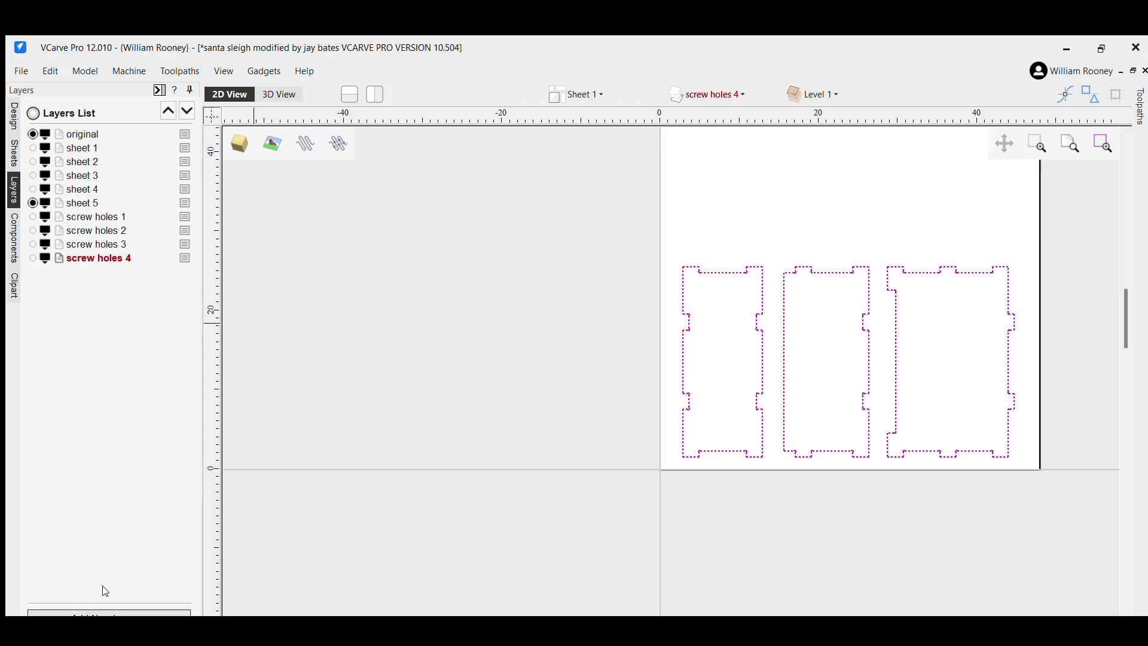
pyautogui.click(105, 609)
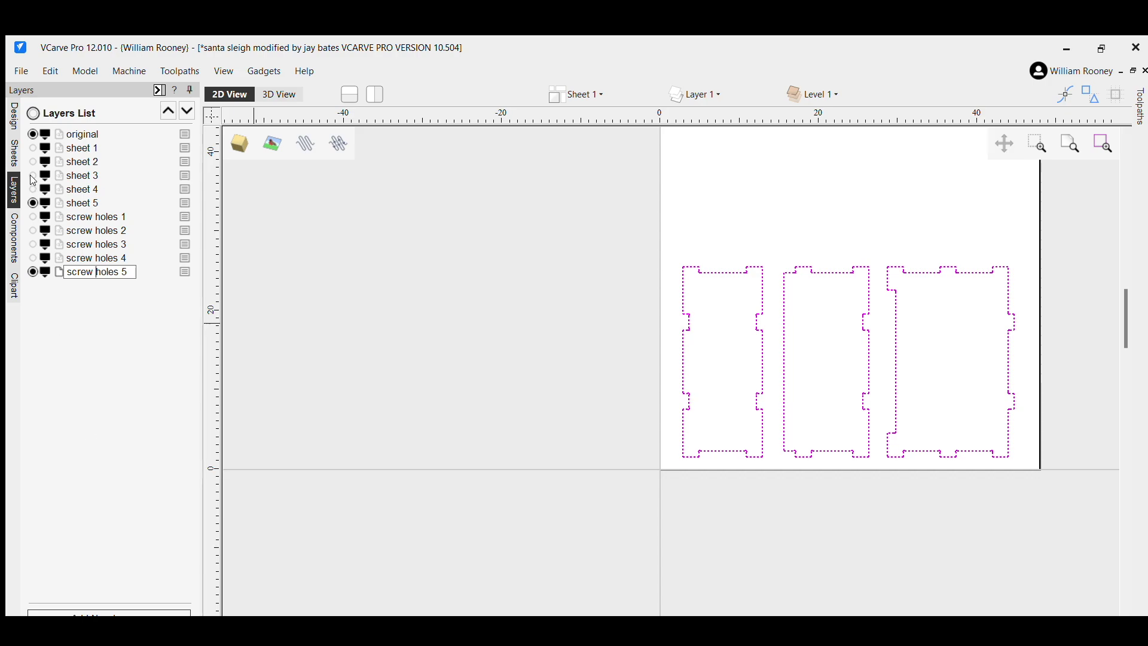
pyautogui.press('Return')
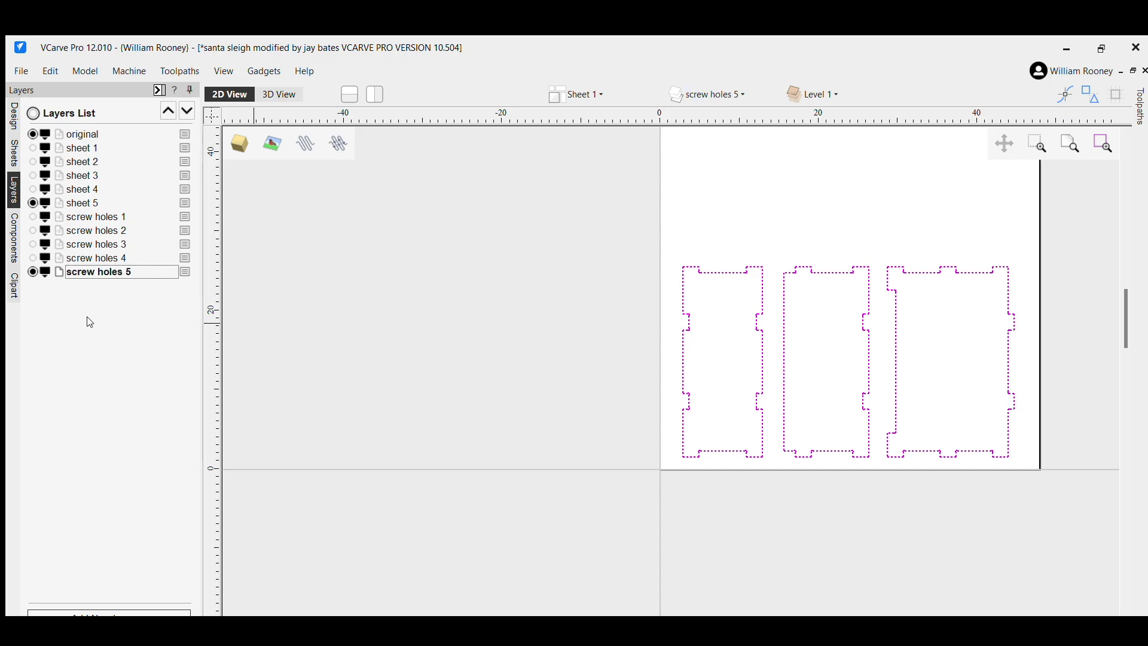
# Step: Hide sheet 5, paste the three panel outlines onto screw holes 5, and start Draw Circle
pyautogui.click(33, 202)
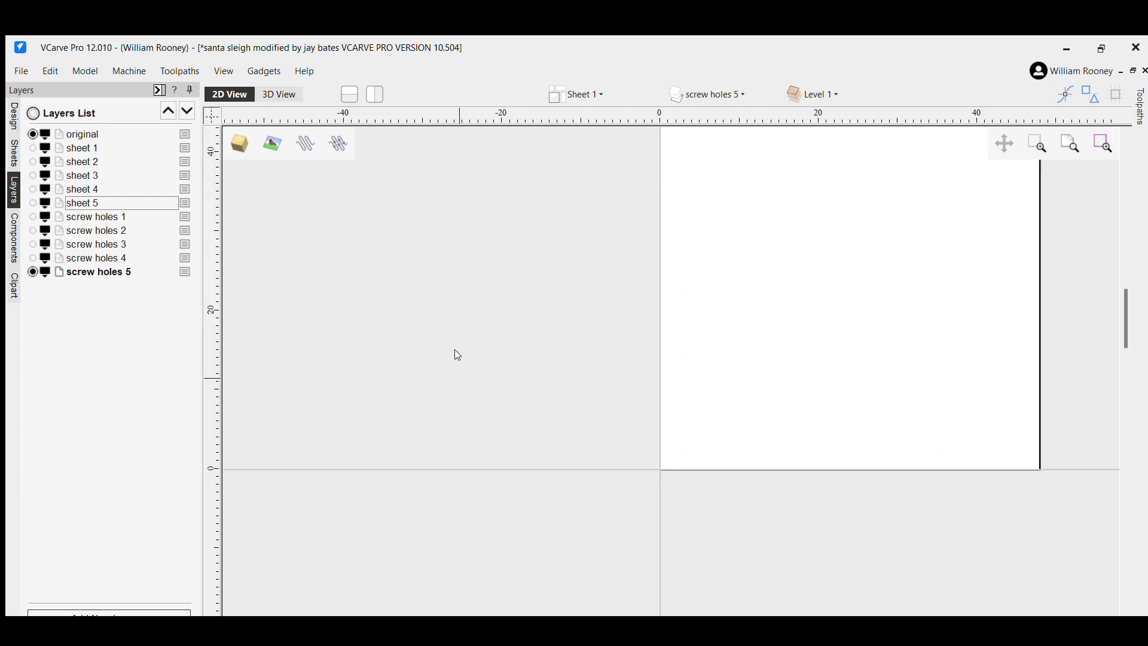
pyautogui.click(664, 438)
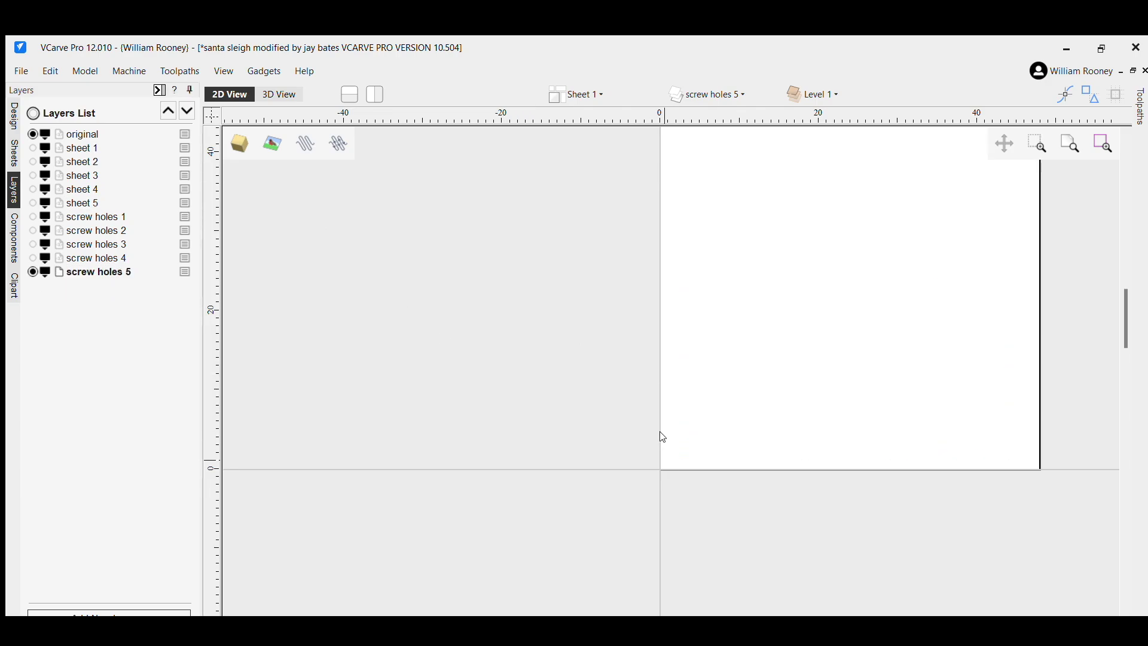
pyautogui.hotkey('ctrl', 'v')
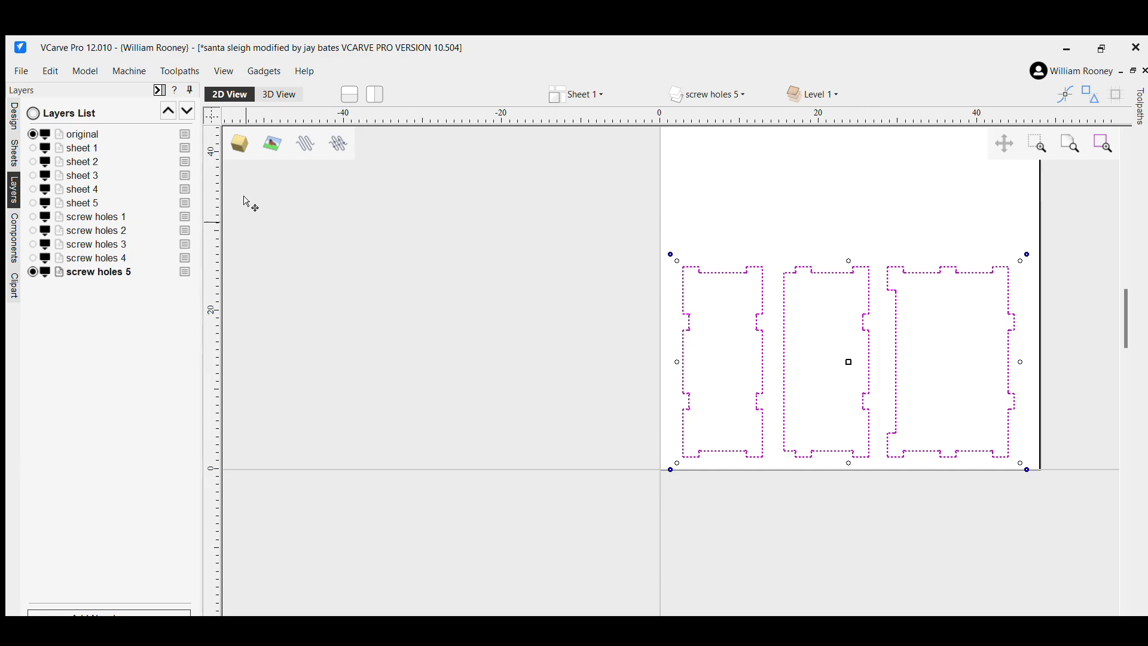
pyautogui.click(12, 105)
pyautogui.click(42, 173)
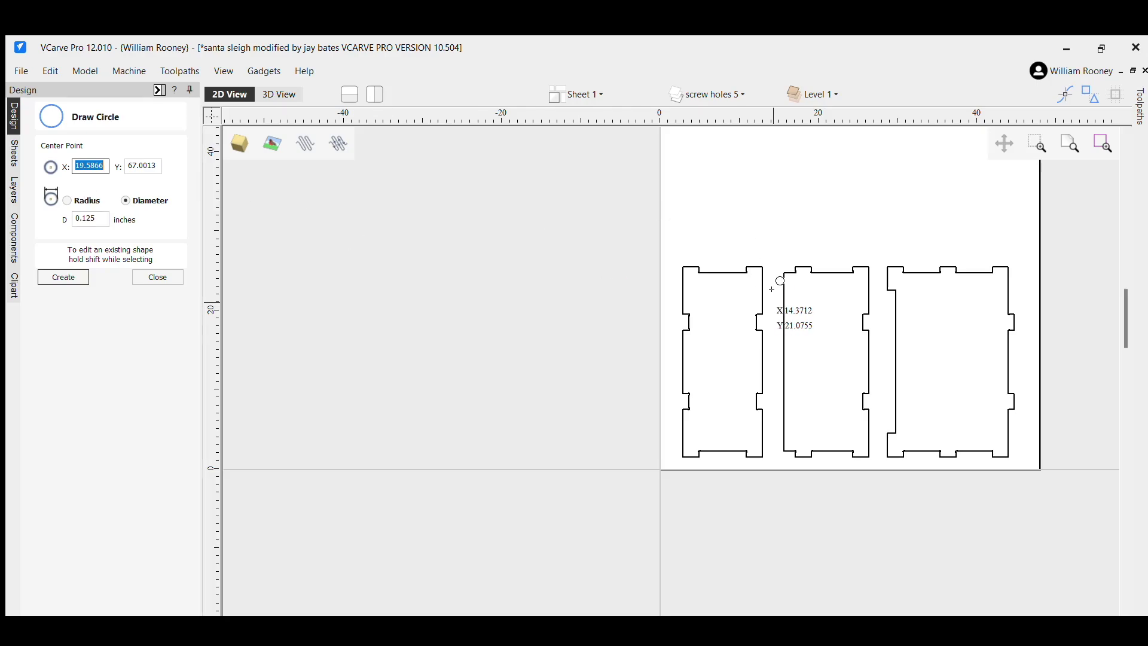
# Step: Place four 0.125-inch screw-hole circles beside the upper notches of the three sheet 5 panels
pyautogui.scroll(2, 771, 289)
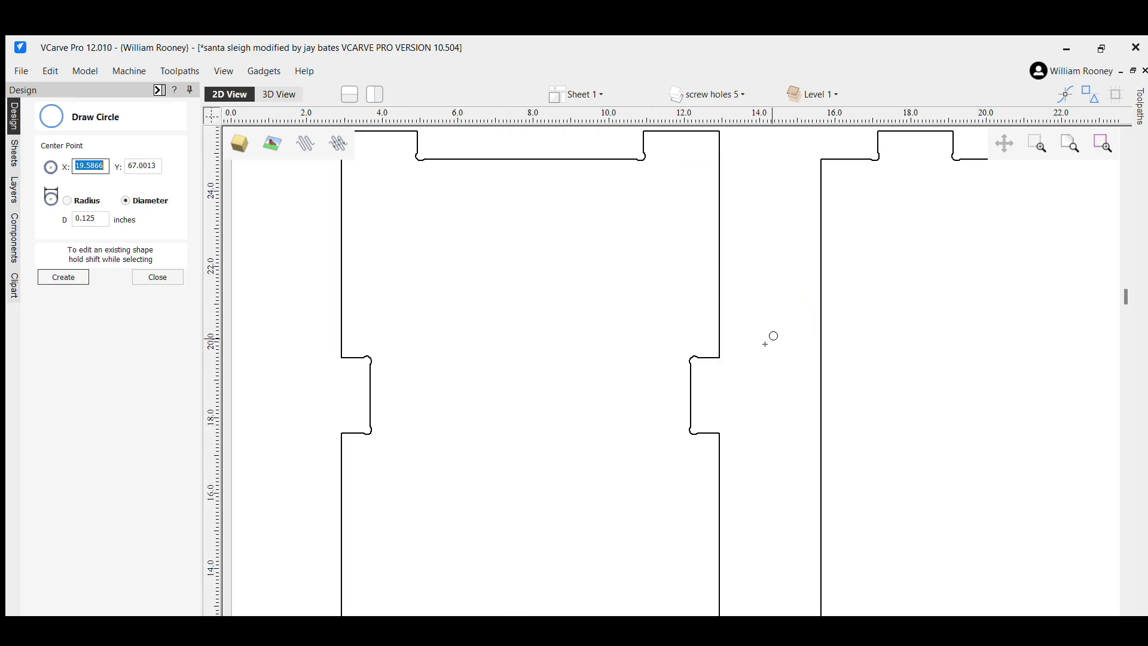
pyautogui.click(762, 385)
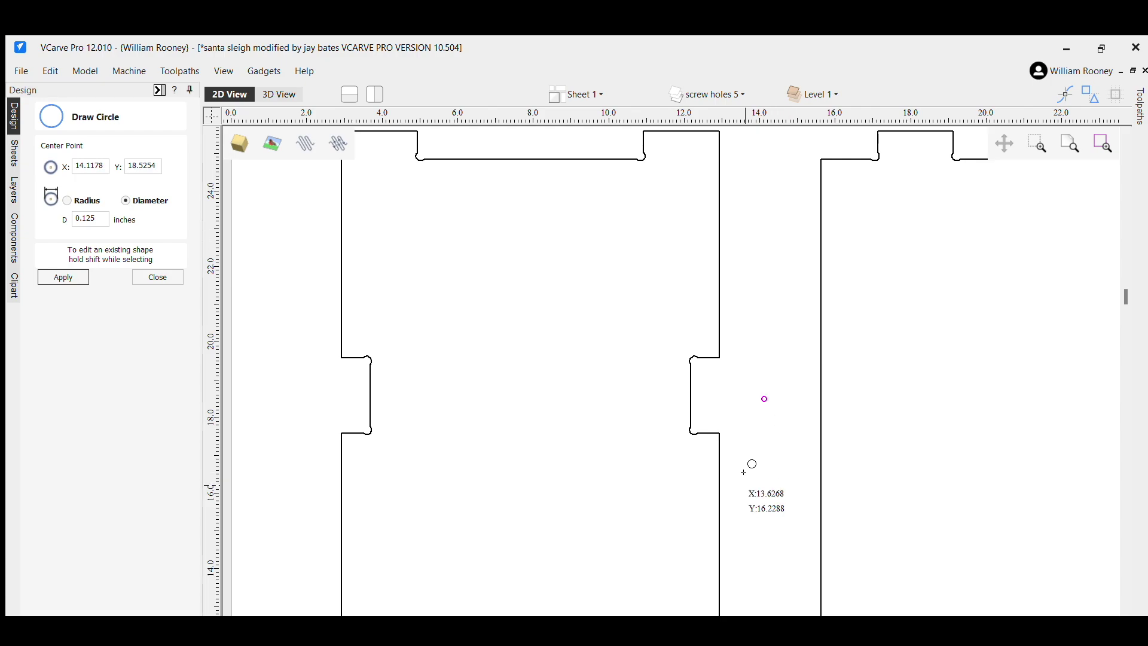
pyautogui.click(300, 386)
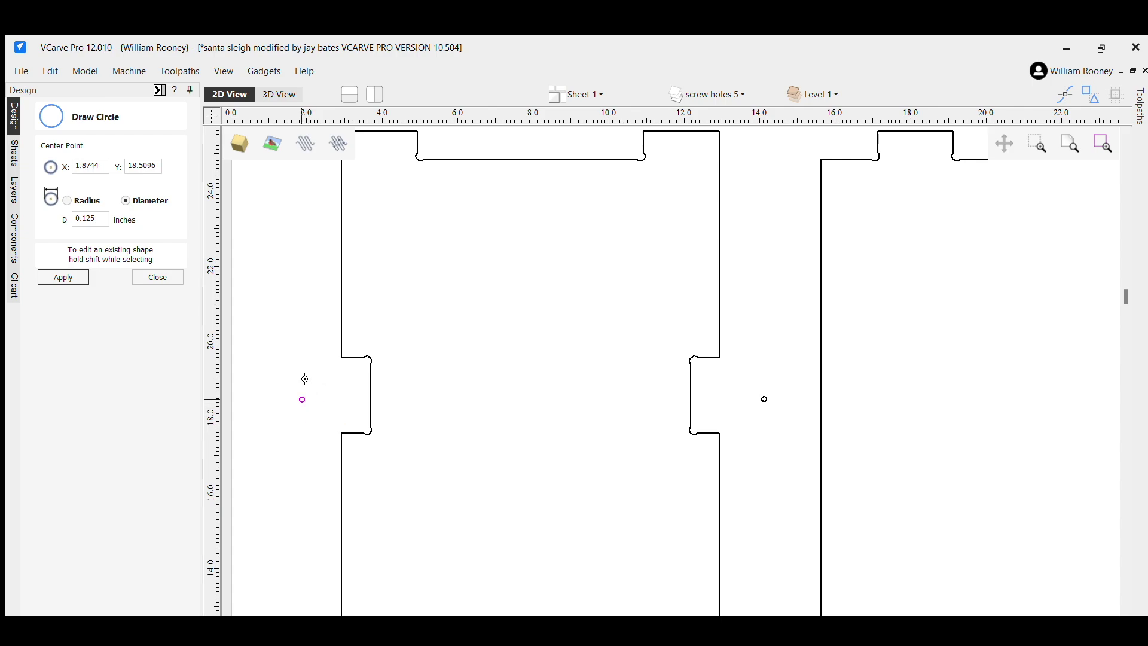
pyautogui.scroll(3, 777, 445)
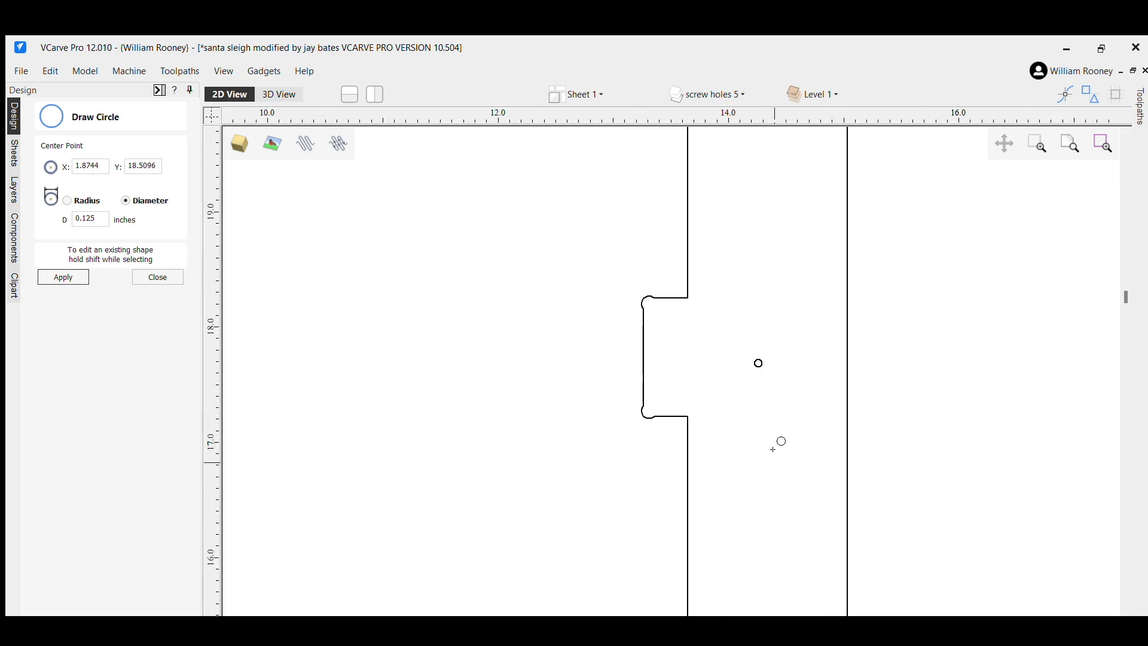
pyautogui.scroll(-3, 777, 445)
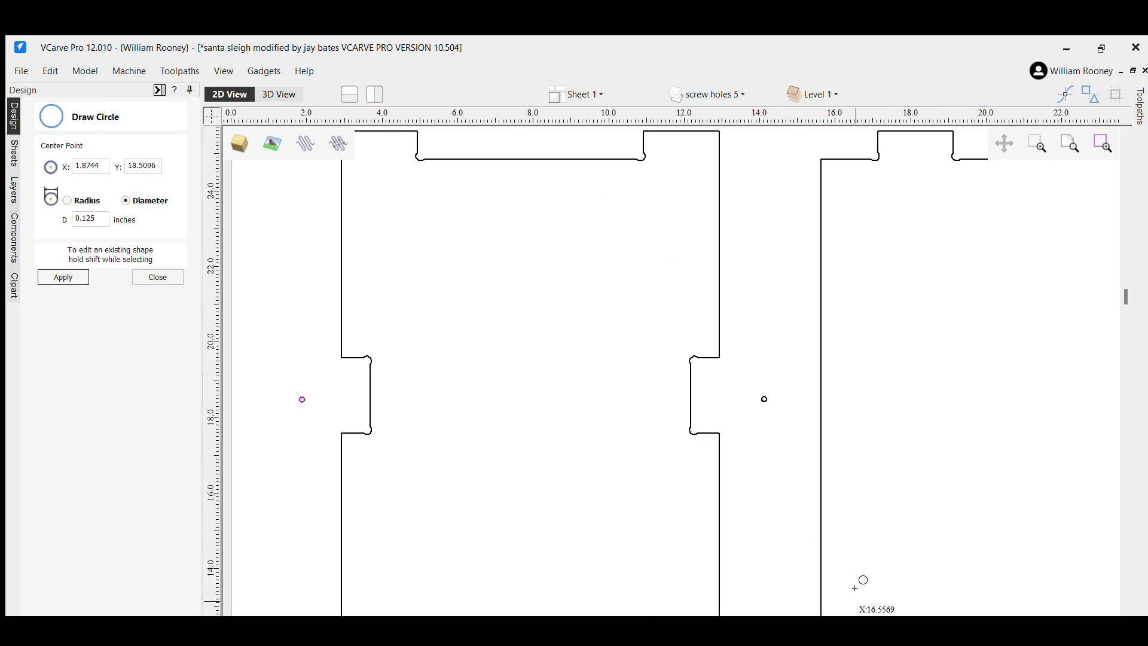
pyautogui.moveTo(846, 595); pyautogui.dragTo(855, 594, button='middle')
pyautogui.hscroll(10, 856, 598)
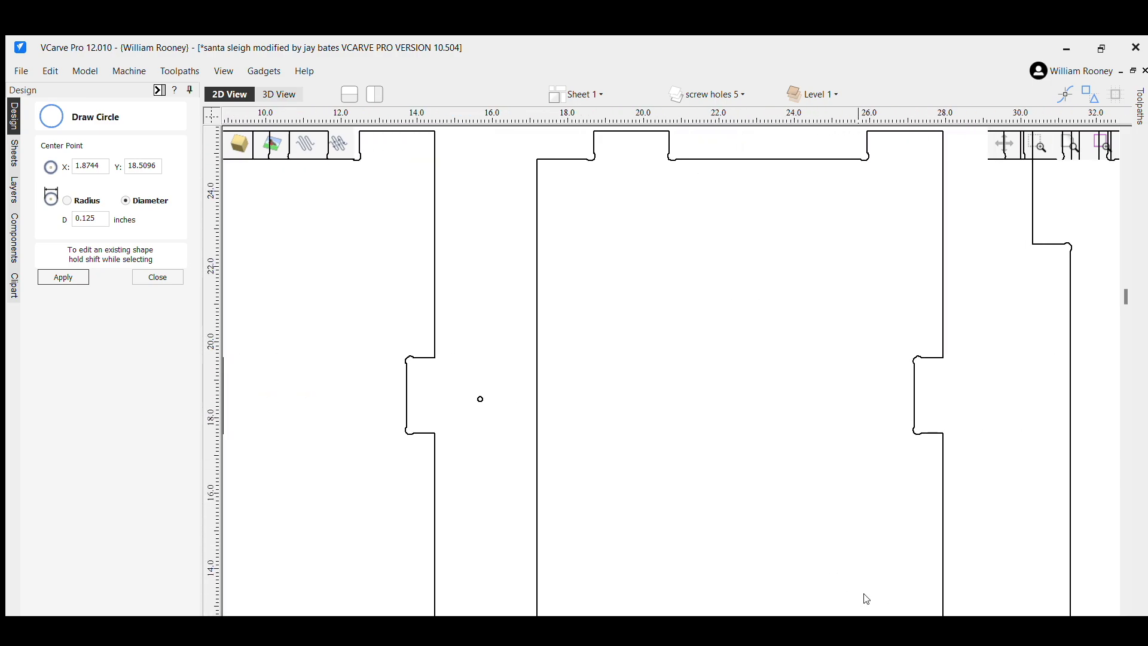
pyautogui.click(786, 385)
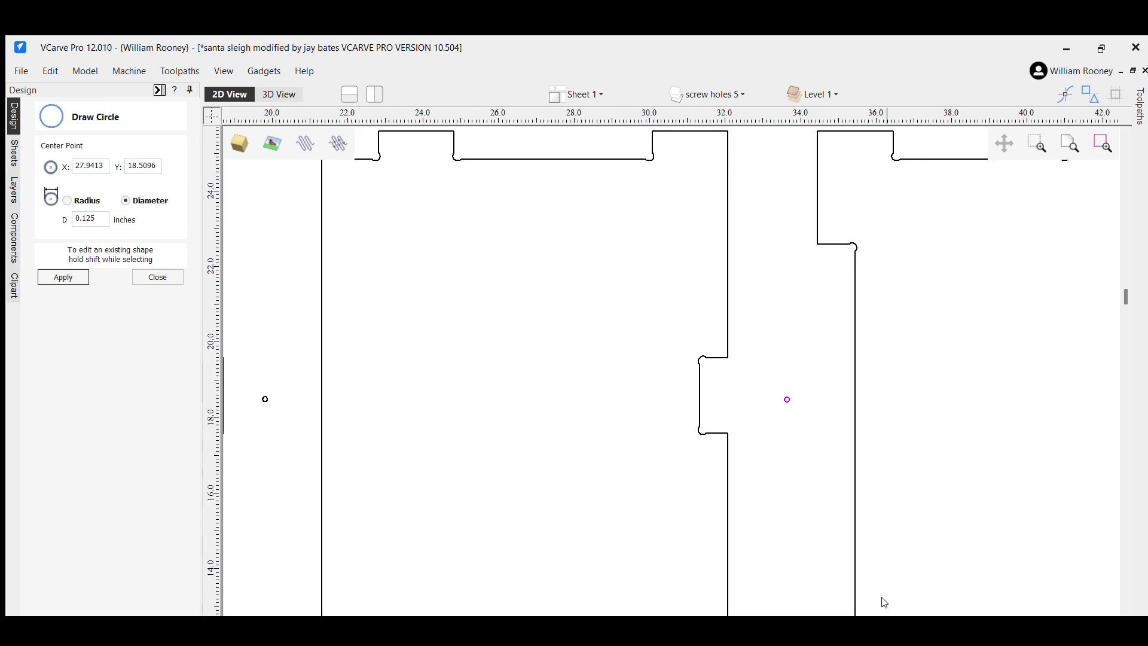
pyautogui.hscroll(8, 878, 602)
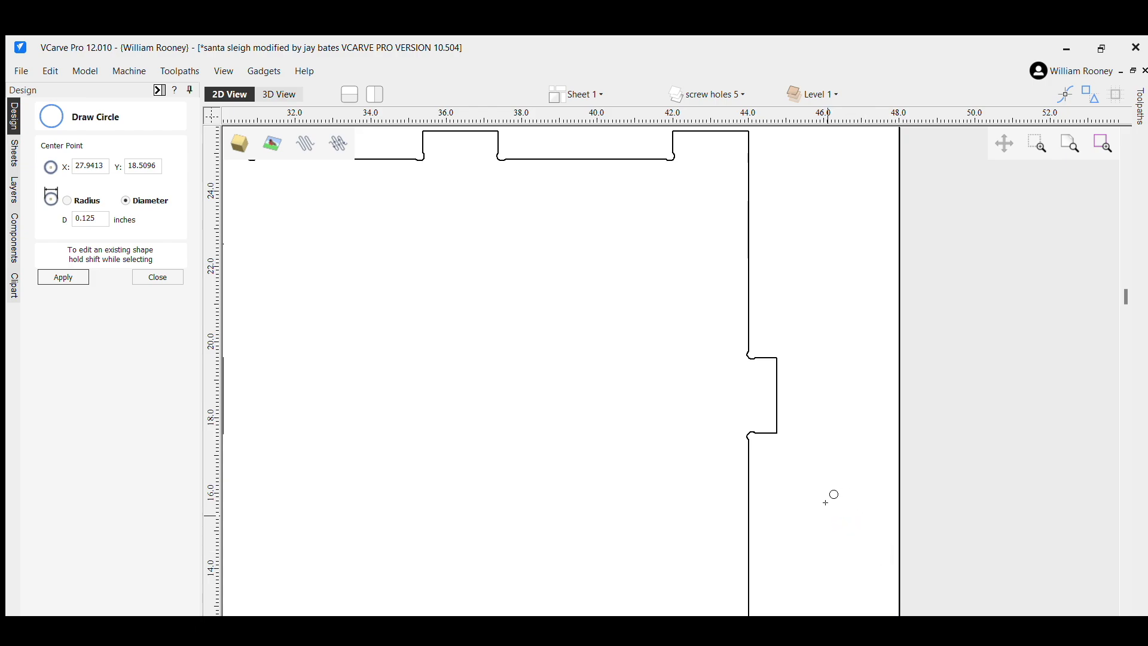
pyautogui.click(809, 508)
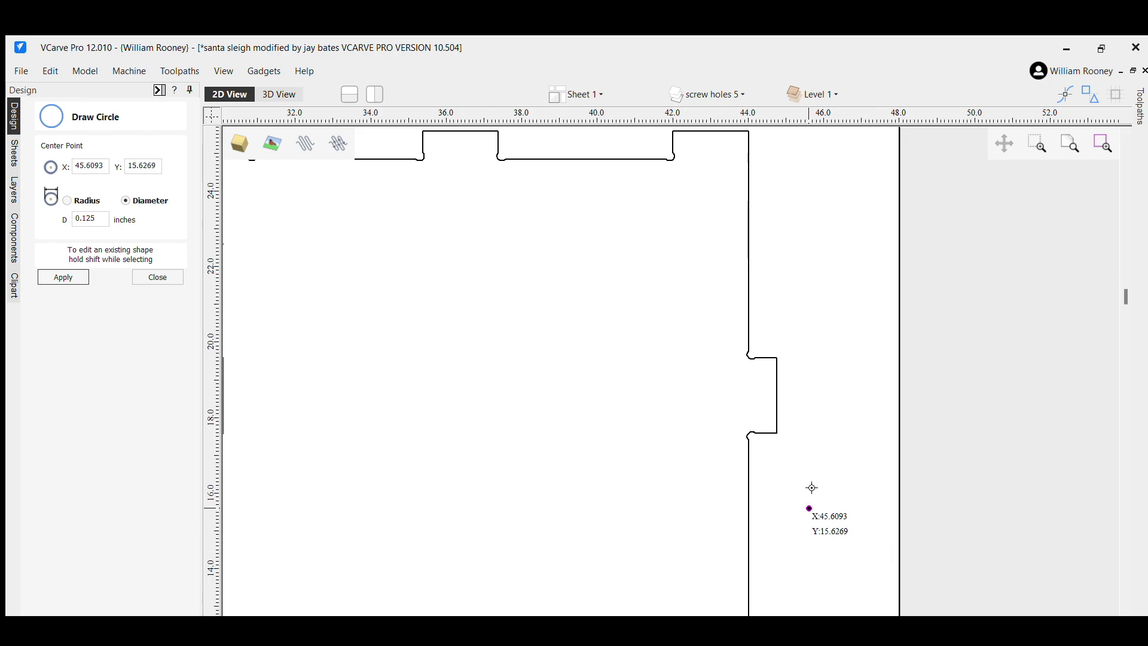
pyautogui.moveTo(1123, 271); pyautogui.dragTo(1128, 287)
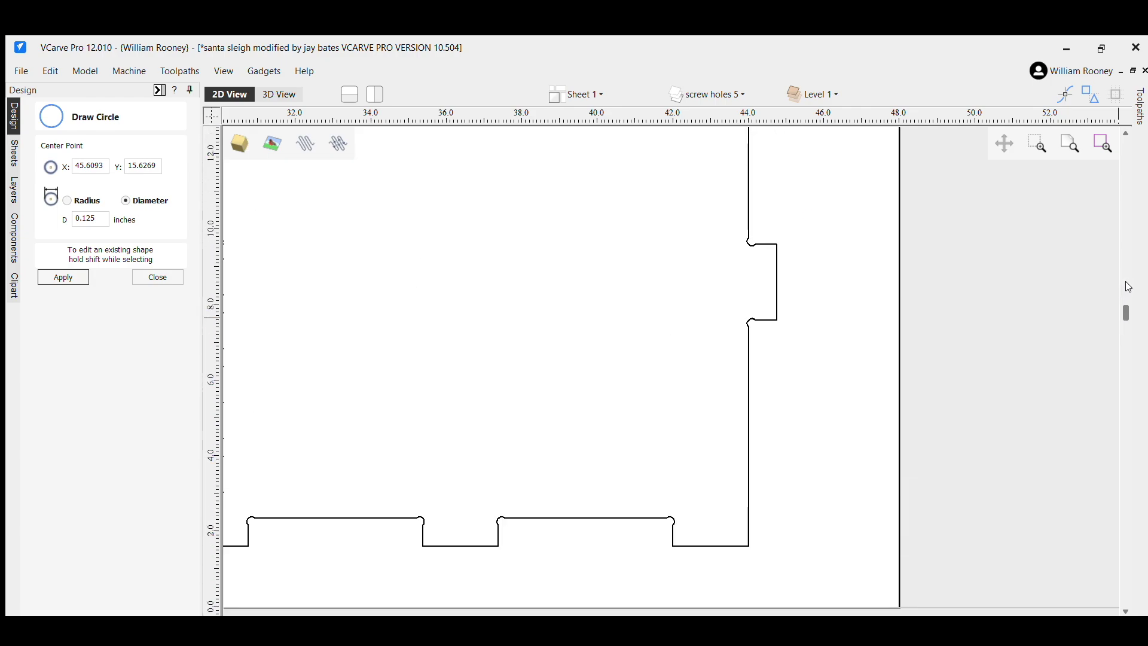
# Step: Add four 0.125-inch circles beside the lower notches of the three sheet 5 panels
pyautogui.click(815, 376)
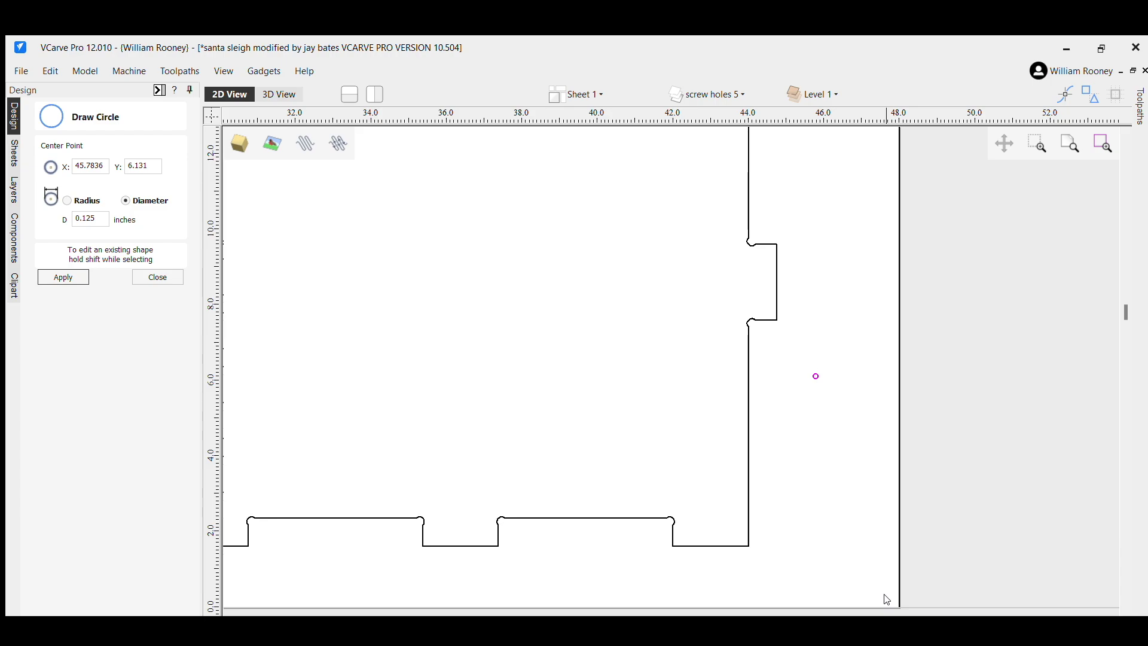
pyautogui.moveTo(887, 600); pyautogui.dragTo(850, 598)
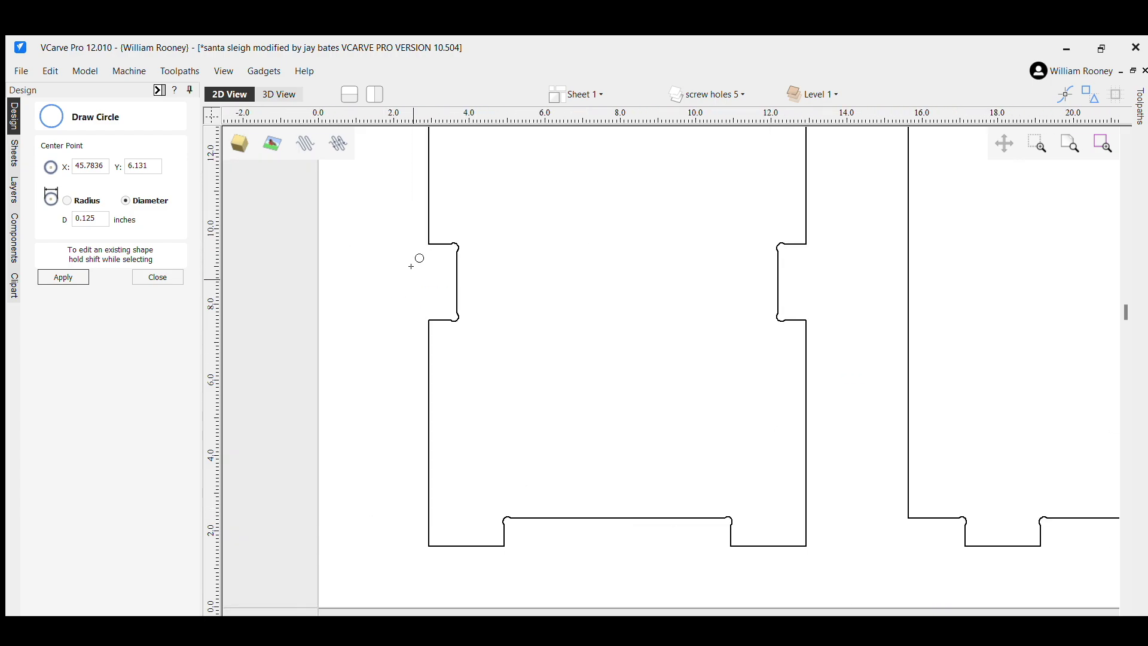
pyautogui.click(404, 283)
pyautogui.click(845, 281)
pyautogui.moveTo(862, 599); pyautogui.dragTo(880, 597)
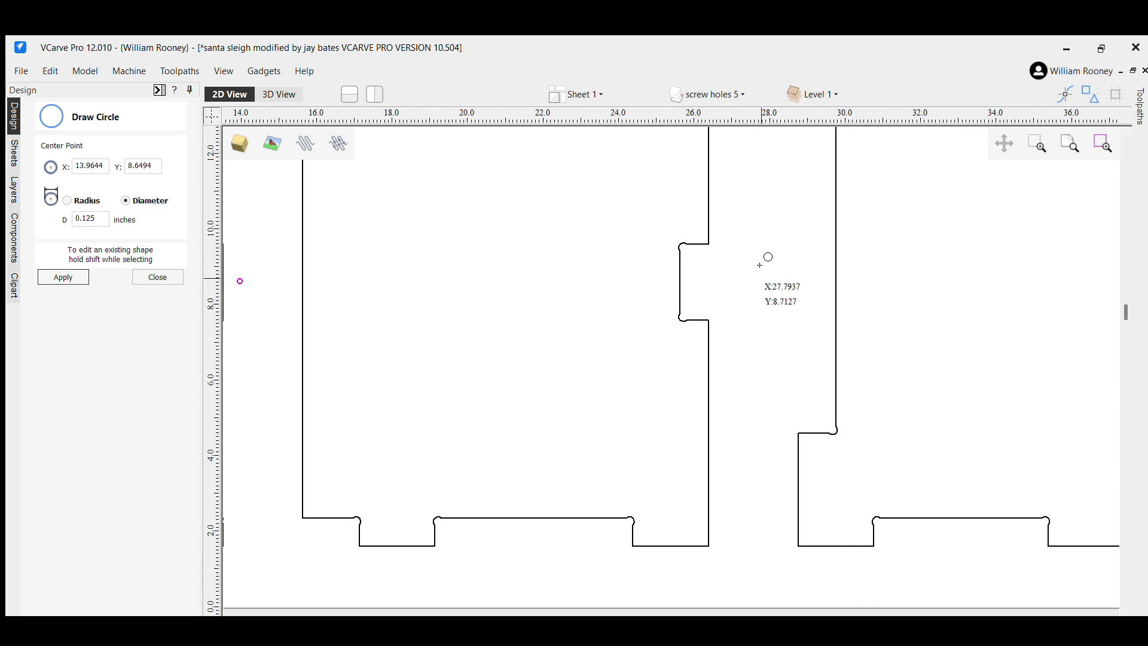
pyautogui.click(762, 278)
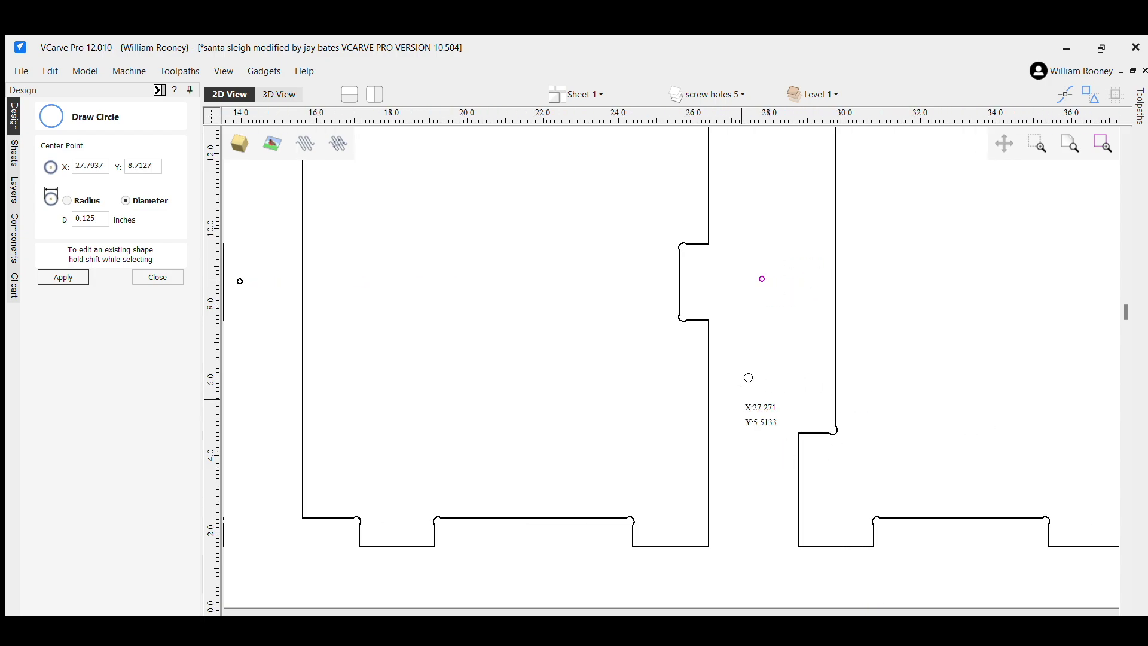
pyautogui.scroll(-5, 740, 385)
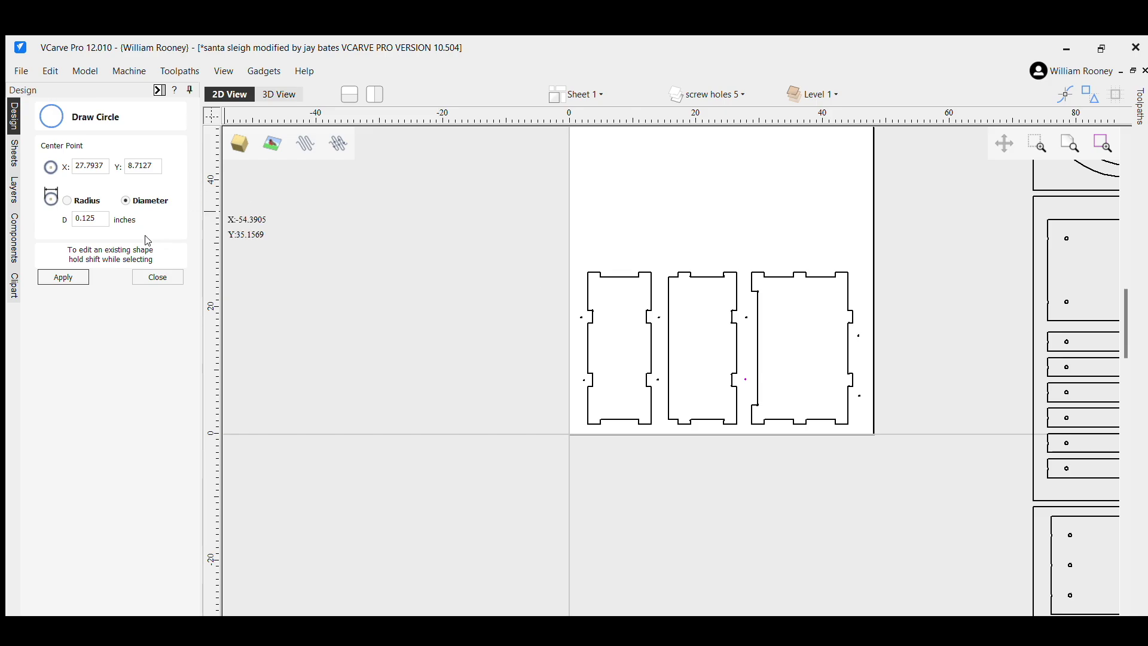
# Step: Hide screw holes 5 in the Layers list, then briefly show and hide sheet 1
pyautogui.click(157, 277)
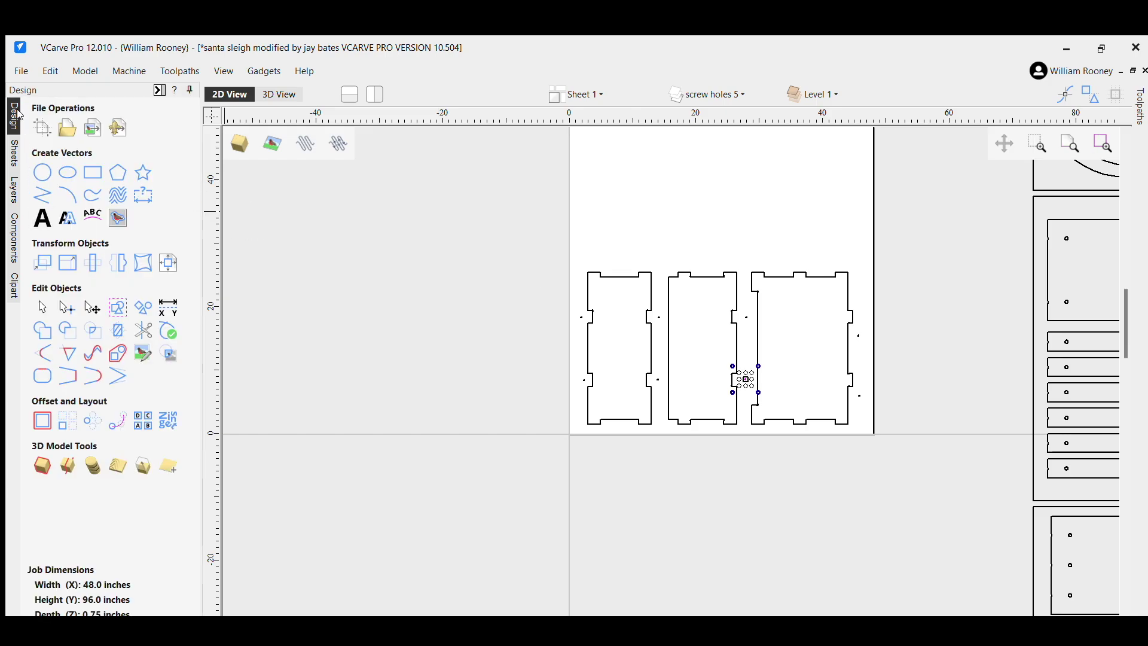
pyautogui.click(13, 154)
pyautogui.click(13, 190)
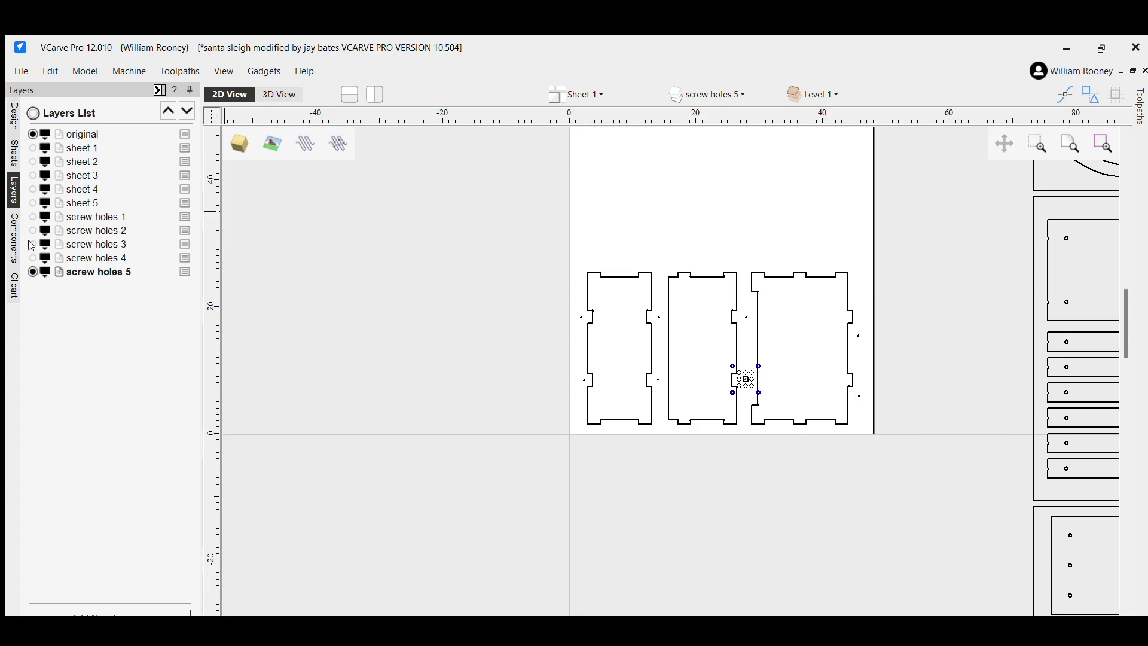
pyautogui.click(32, 272)
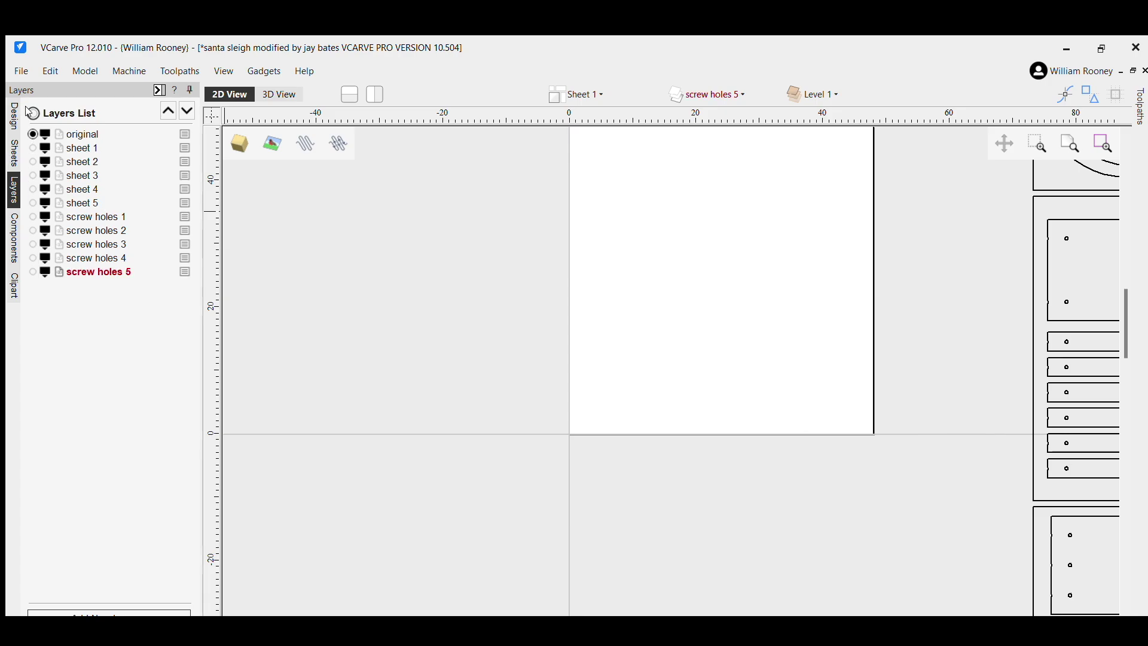
pyautogui.click(32, 147)
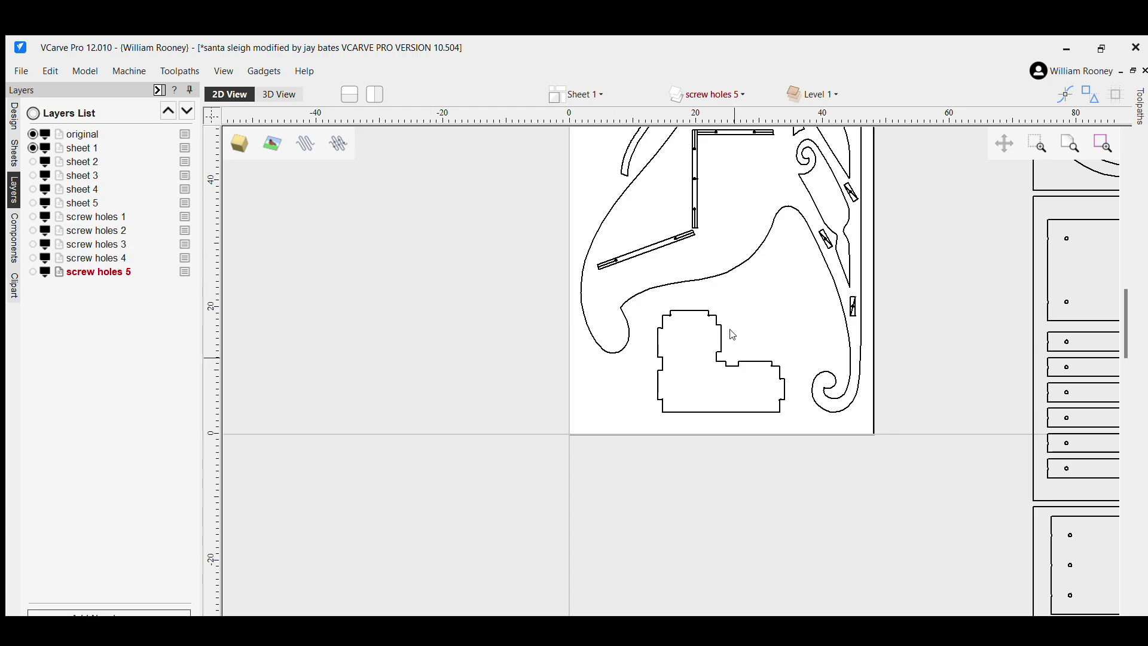
pyautogui.moveTo(1118, 294); pyautogui.dragTo(1124, 264)
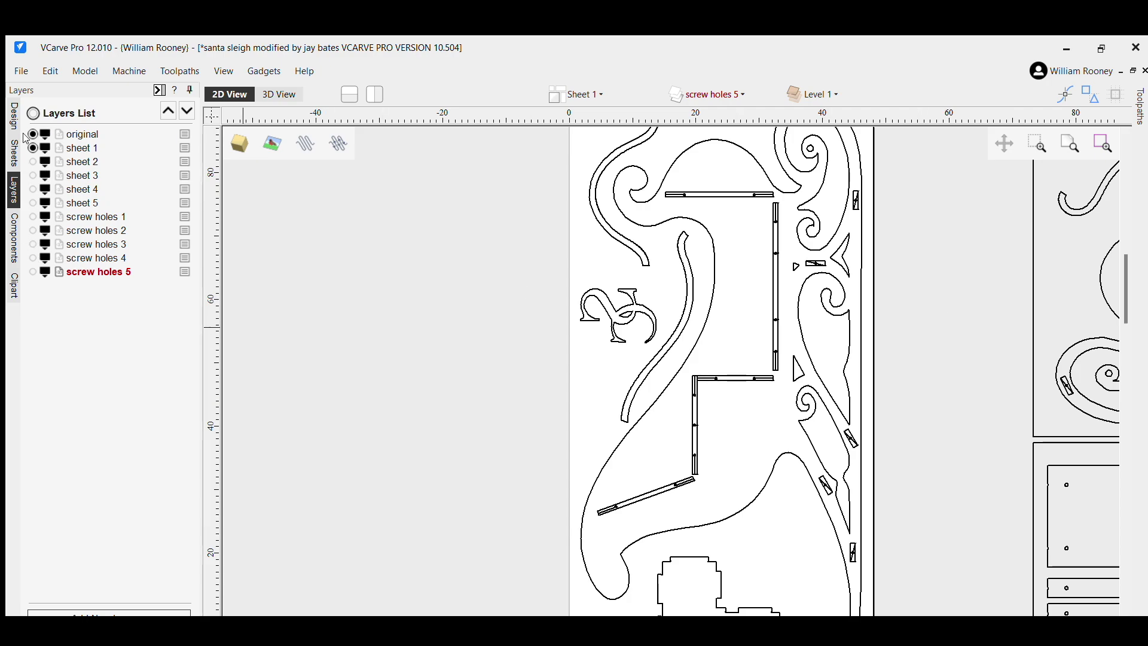
pyautogui.click(32, 148)
# Step: Step through the screw holes 2, 3 and 4 layers to inspect their holes
pyautogui.click(609, 340)
pyautogui.press('Down')
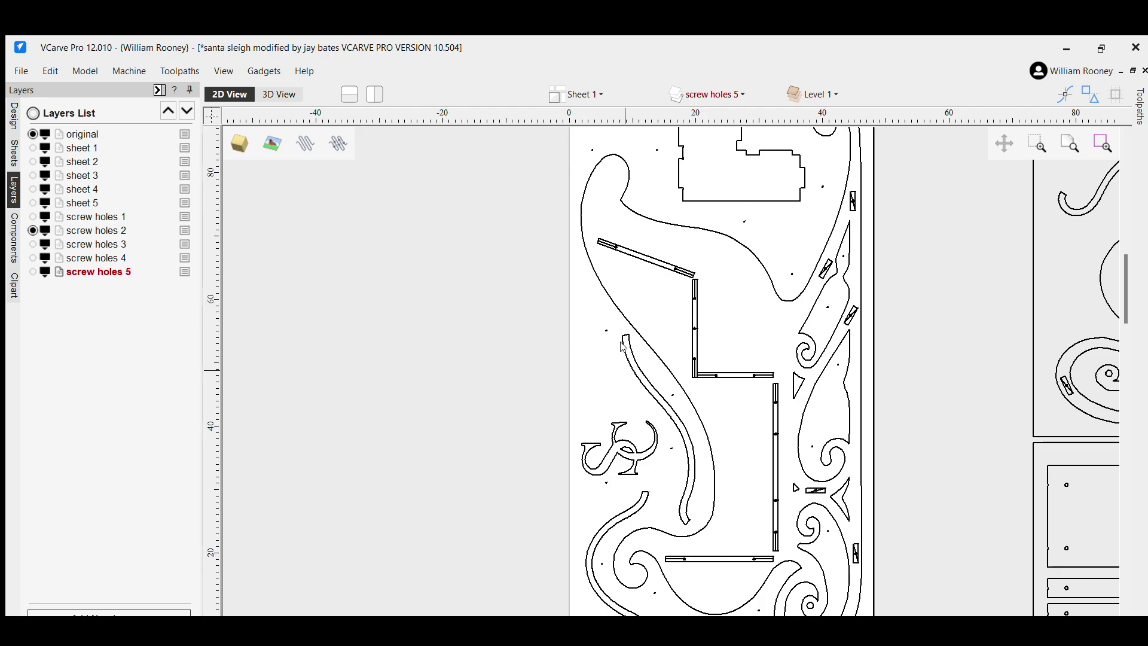
pyautogui.click(33, 244)
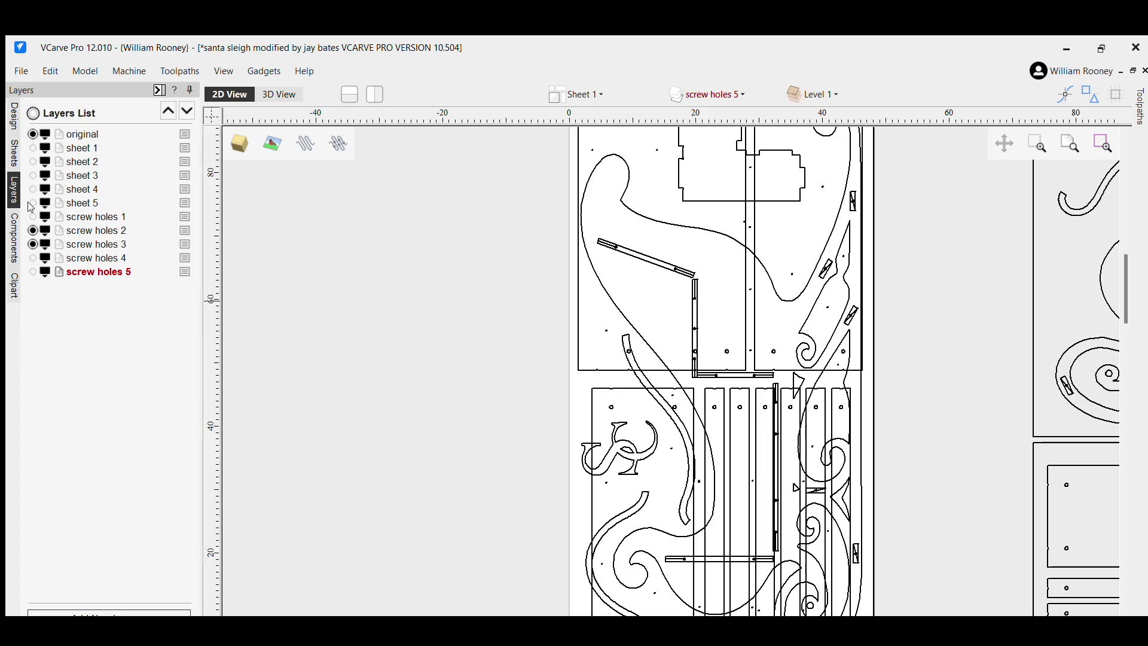
pyautogui.click(33, 231)
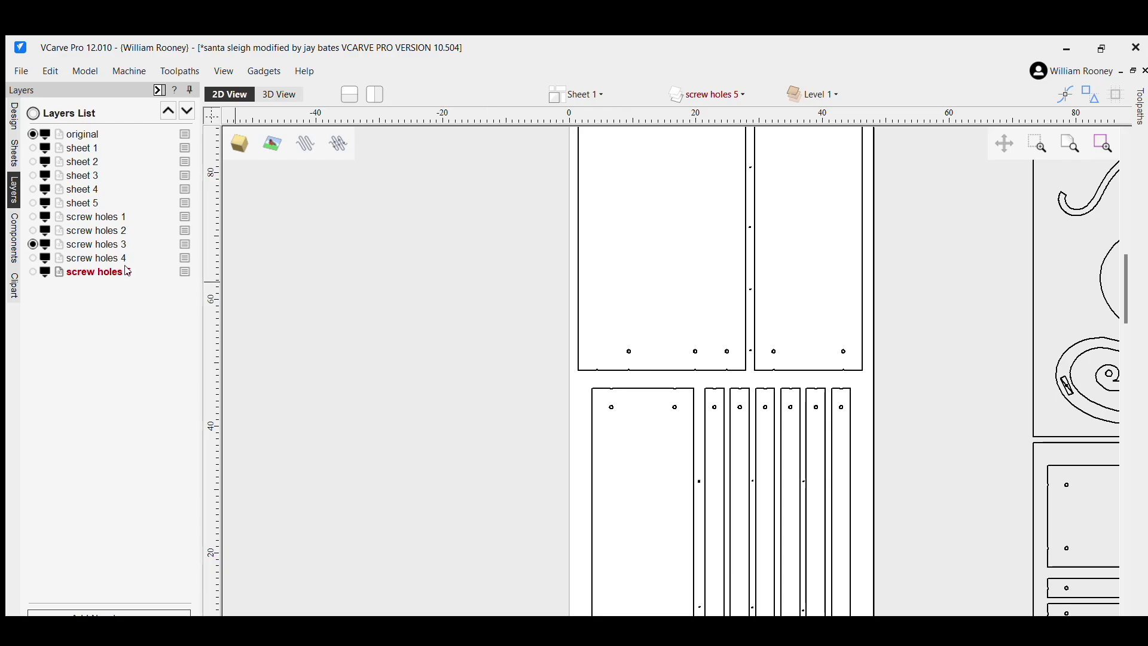
pyautogui.click(31, 231)
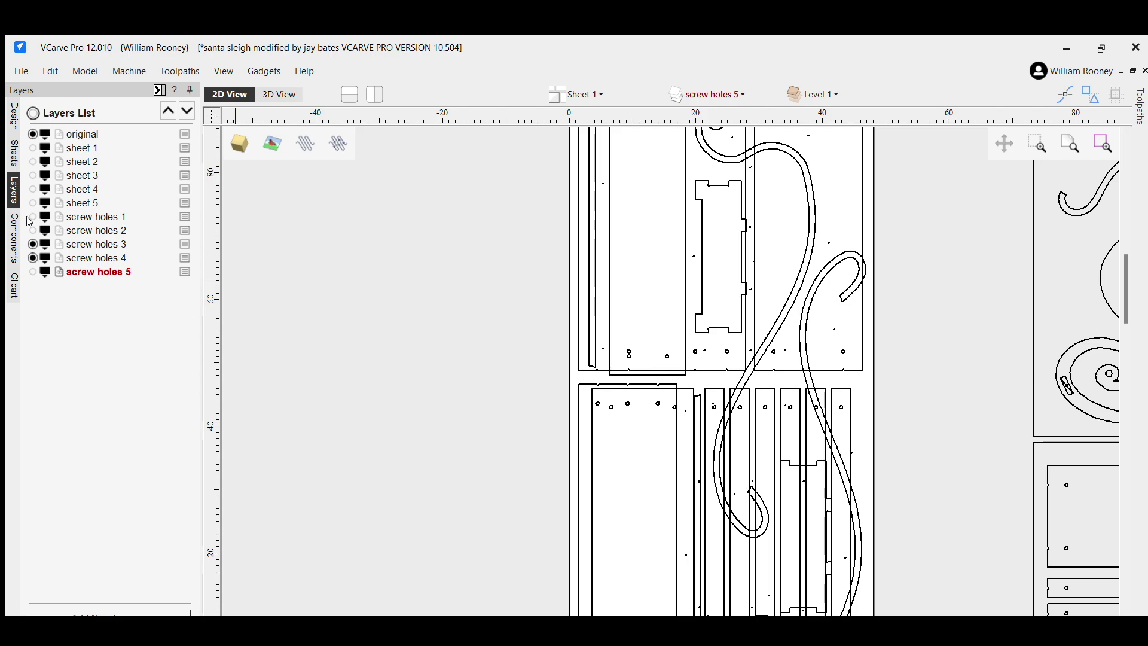
pyautogui.click(33, 258)
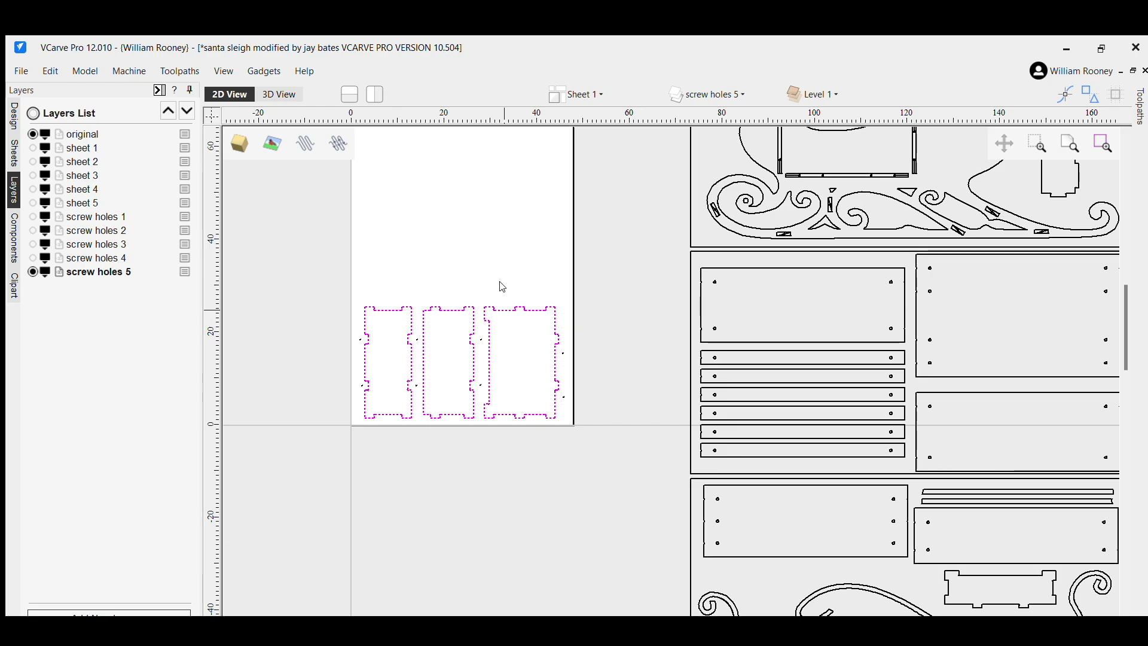
# Step: Delete the three notched outlines and the first part outlines from the screw-hole layers
pyautogui.press('Delete')
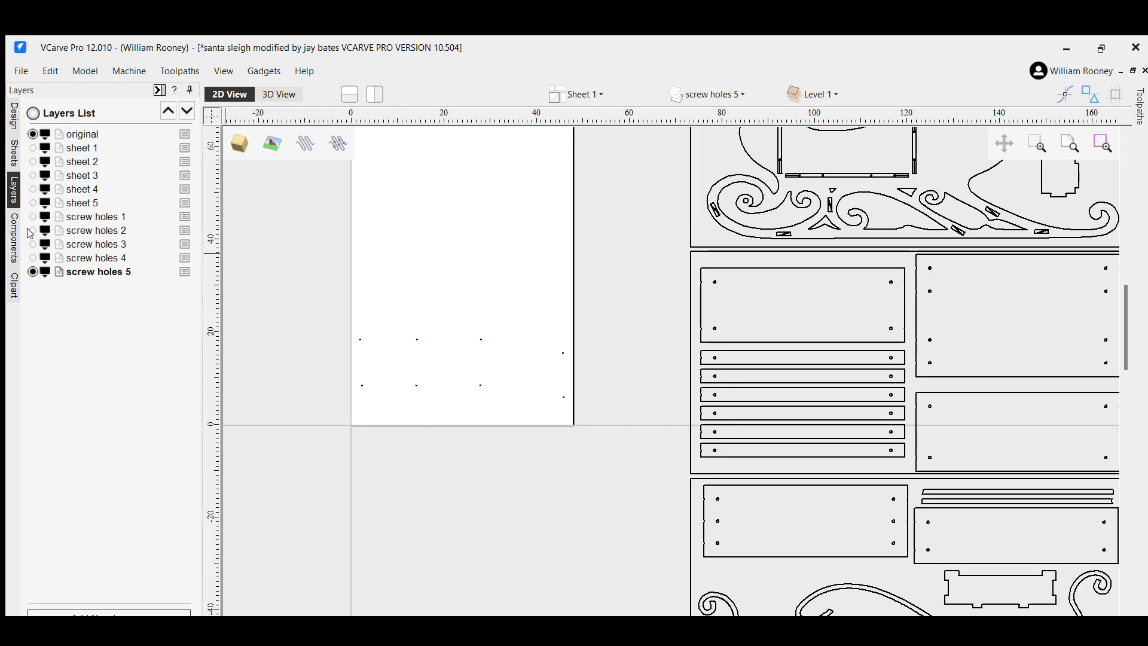
pyautogui.click(33, 258)
pyautogui.click(429, 338)
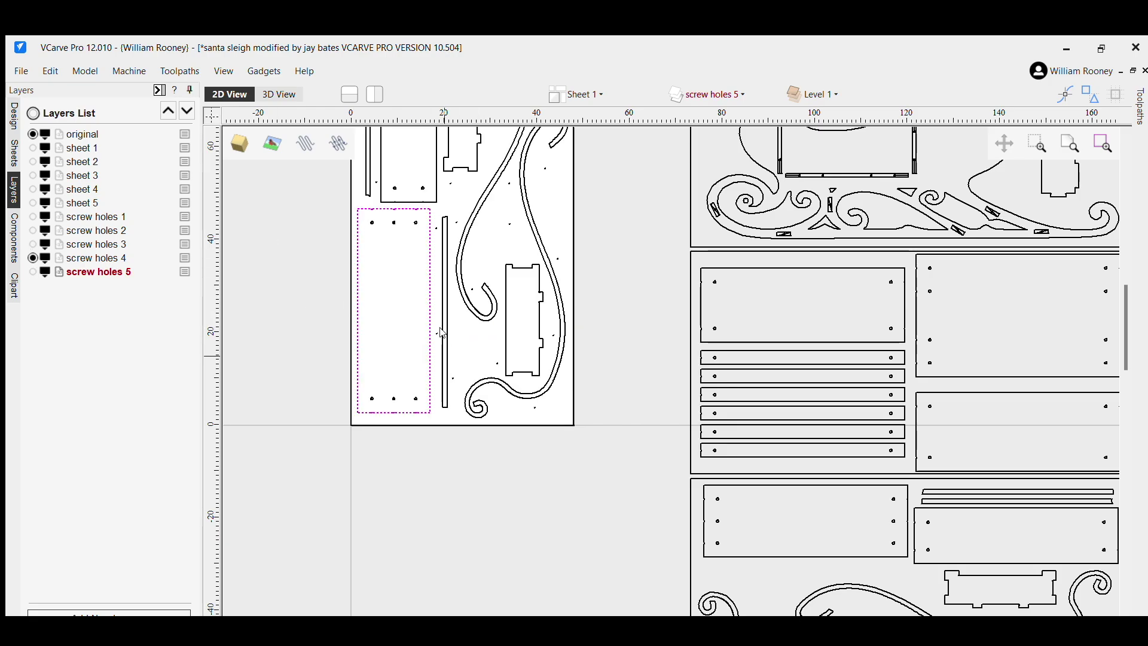
pyautogui.keyDown('shift'); pyautogui.click(444, 332); pyautogui.keyUp('shift')
pyautogui.keyDown('shift'); pyautogui.click(485, 295); pyautogui.keyUp('shift')
pyautogui.keyDown('shift'); pyautogui.click(505, 312); pyautogui.keyUp('shift')
pyautogui.press('Delete')
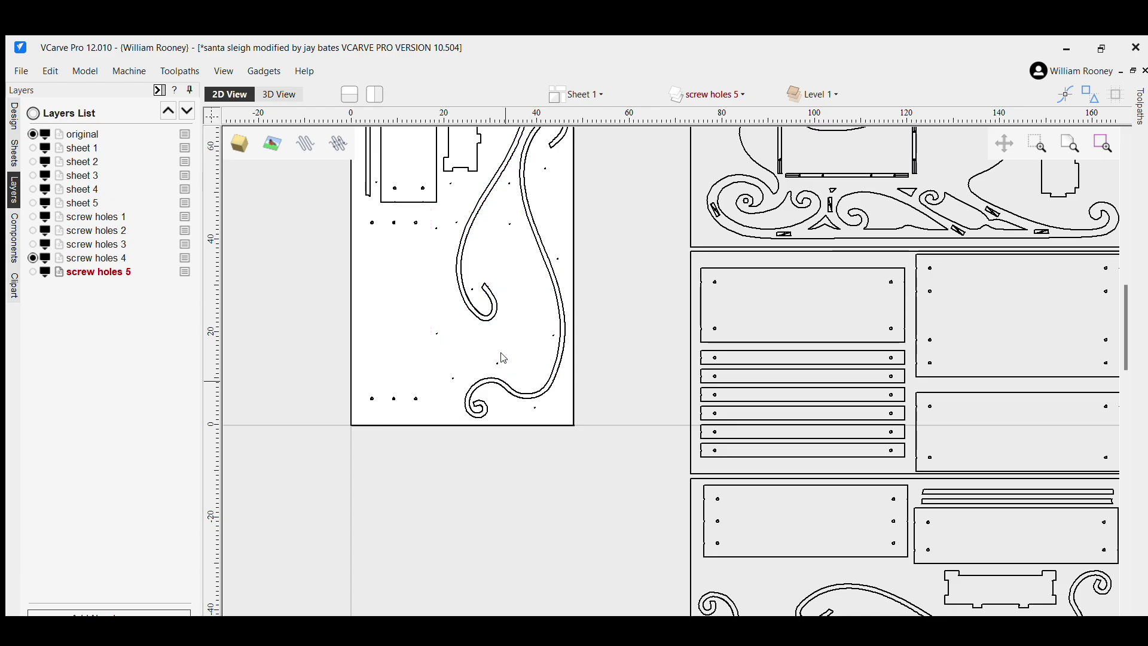
# Step: Delete the remaining swirl curves, strips and rectangles from screw holes 4, leaving only holes
pyautogui.click(504, 386)
pyautogui.keyDown('shift'); pyautogui.click(481, 290); pyautogui.keyUp('shift')
pyautogui.press('Delete')
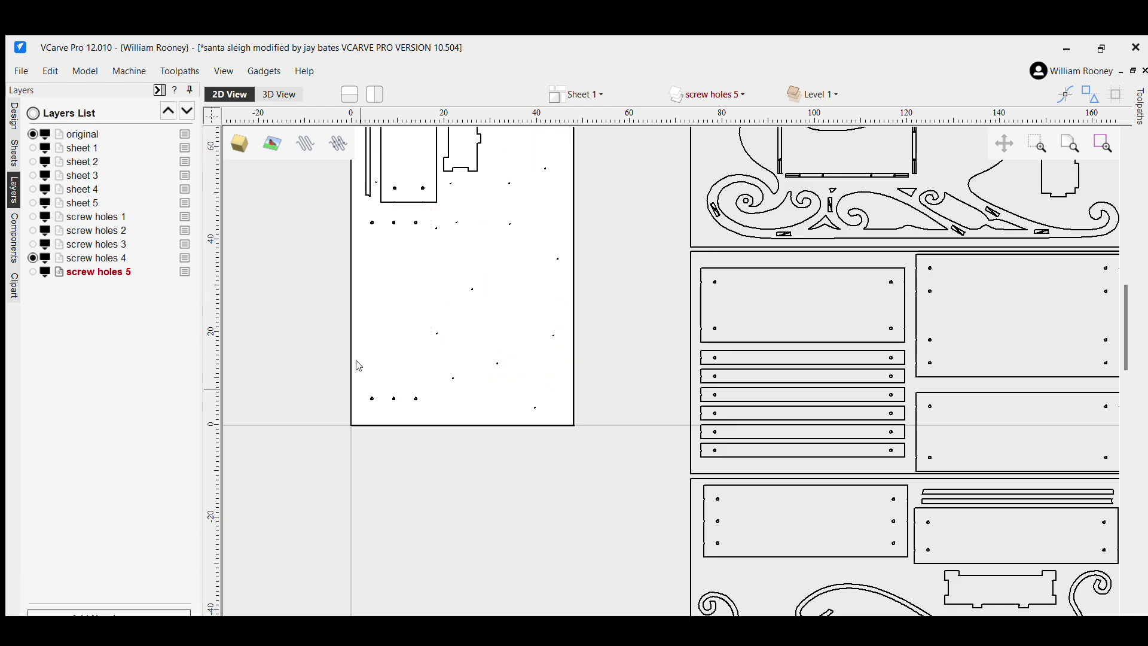
pyautogui.moveTo(428, 411); pyautogui.dragTo(362, 194)
pyautogui.moveTo(1126, 328); pyautogui.dragTo(1127, 285)
pyautogui.click(474, 281)
pyautogui.keyDown('shift'); pyautogui.click(368, 315); pyautogui.keyUp('shift')
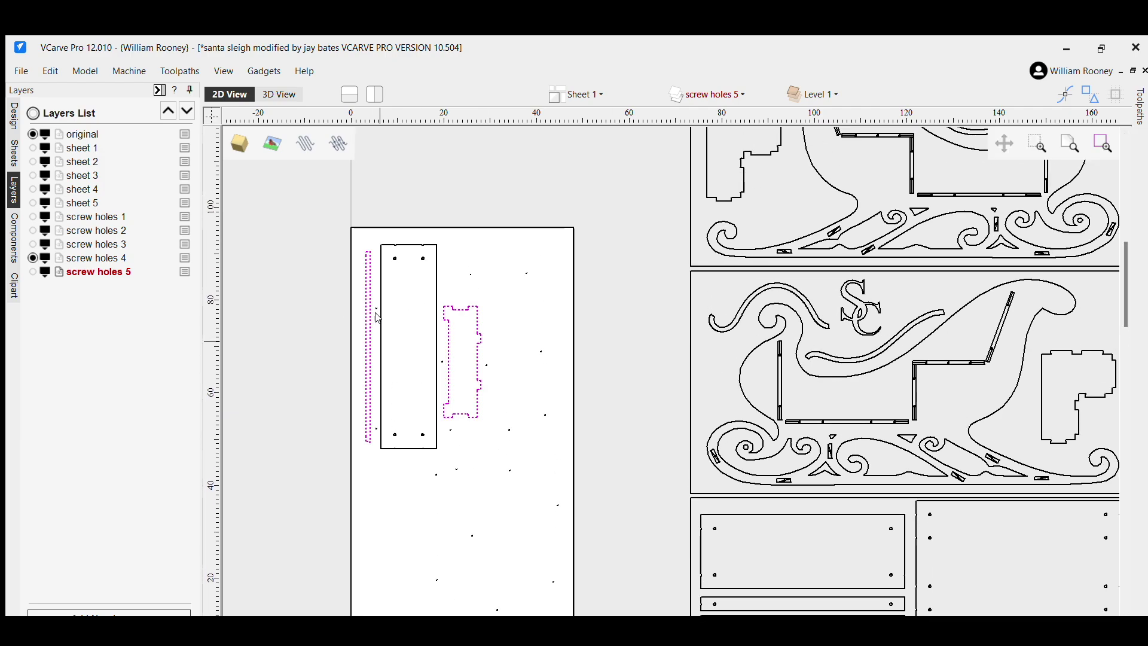
pyautogui.keyDown('shift'); pyautogui.click(381, 335); pyautogui.keyUp('shift')
pyautogui.press('Delete')
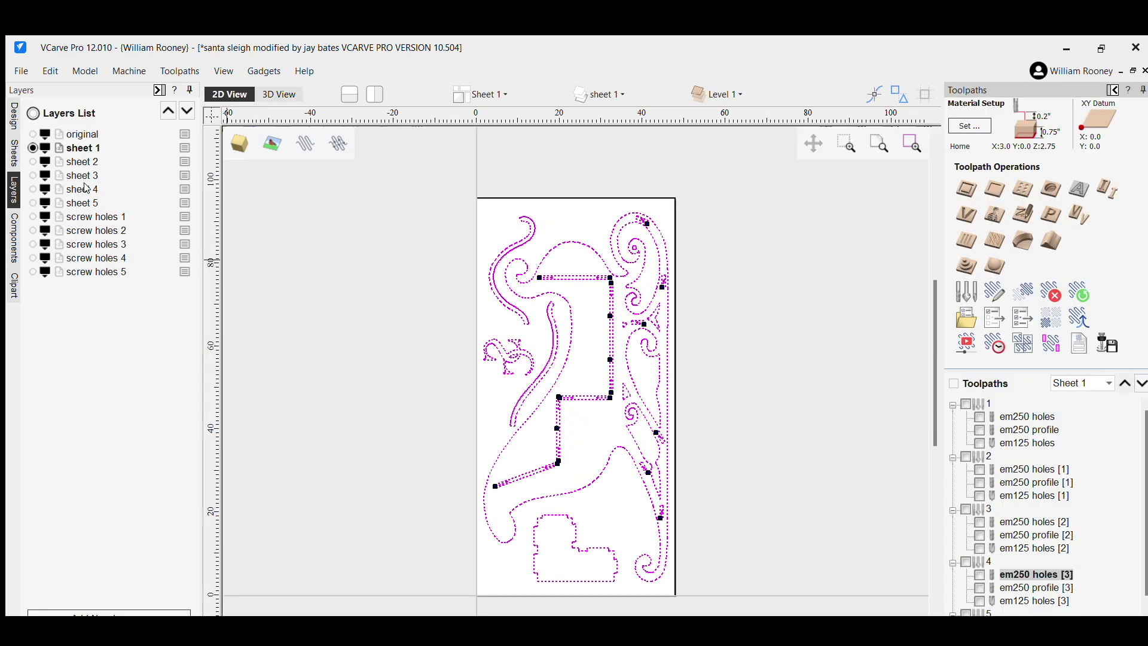
# Step: Make both the sheet 1 and screw holes 1 layers visible
pyautogui.click(90, 217)
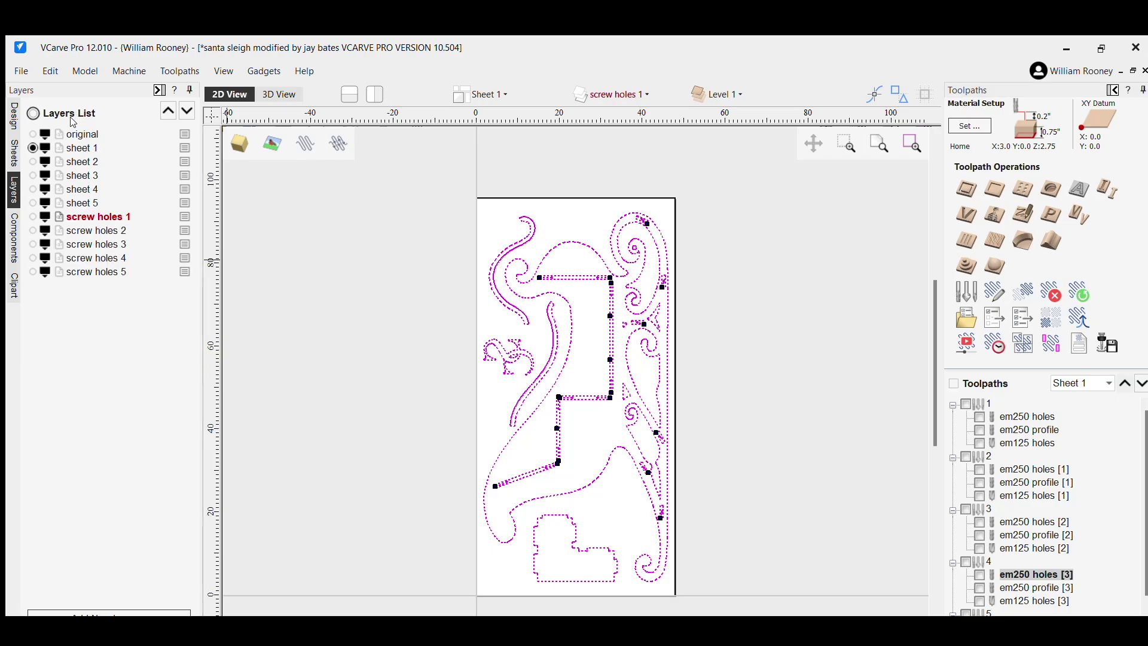
pyautogui.hotkey('ctrl', 'z')
pyautogui.click(33, 115)
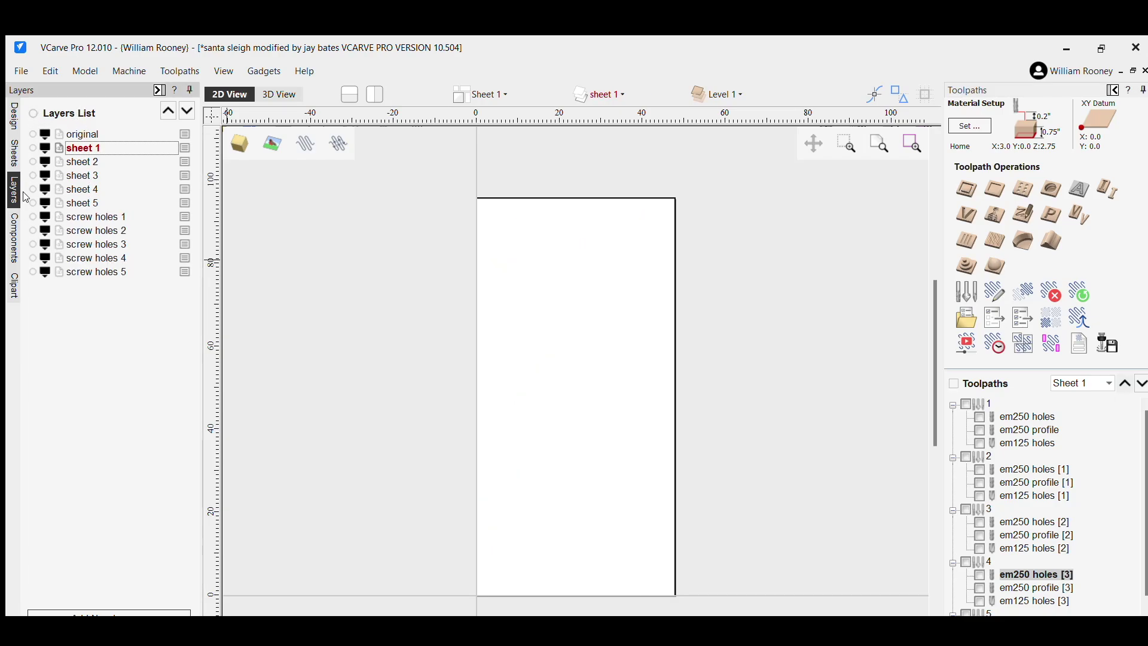
pyautogui.click(32, 216)
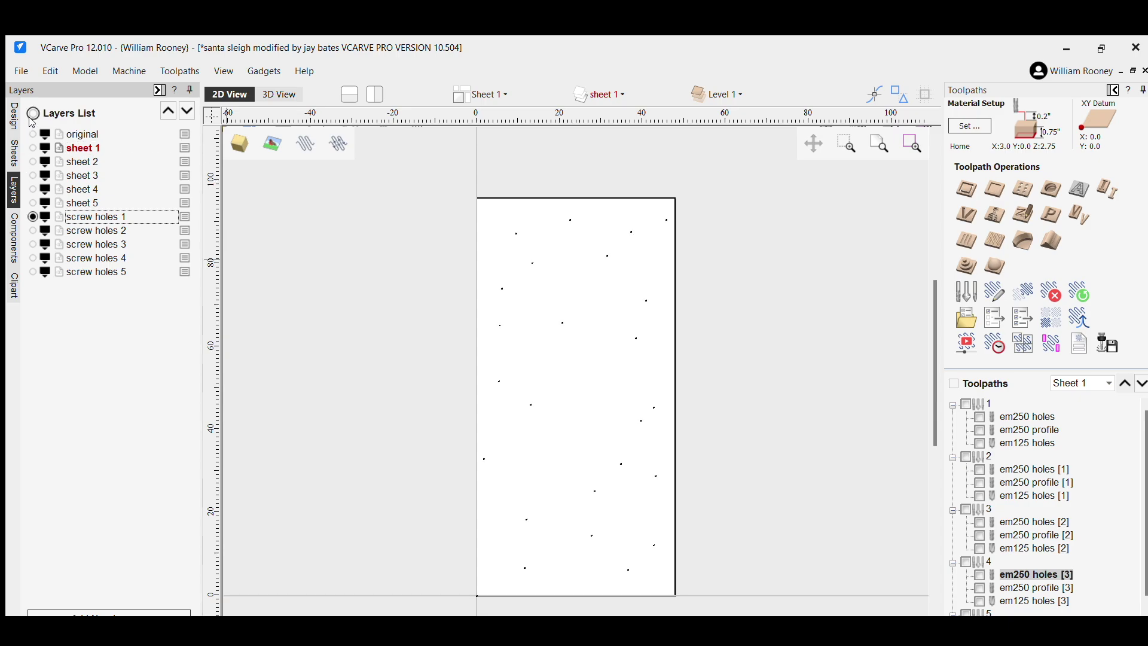
pyautogui.click(33, 147)
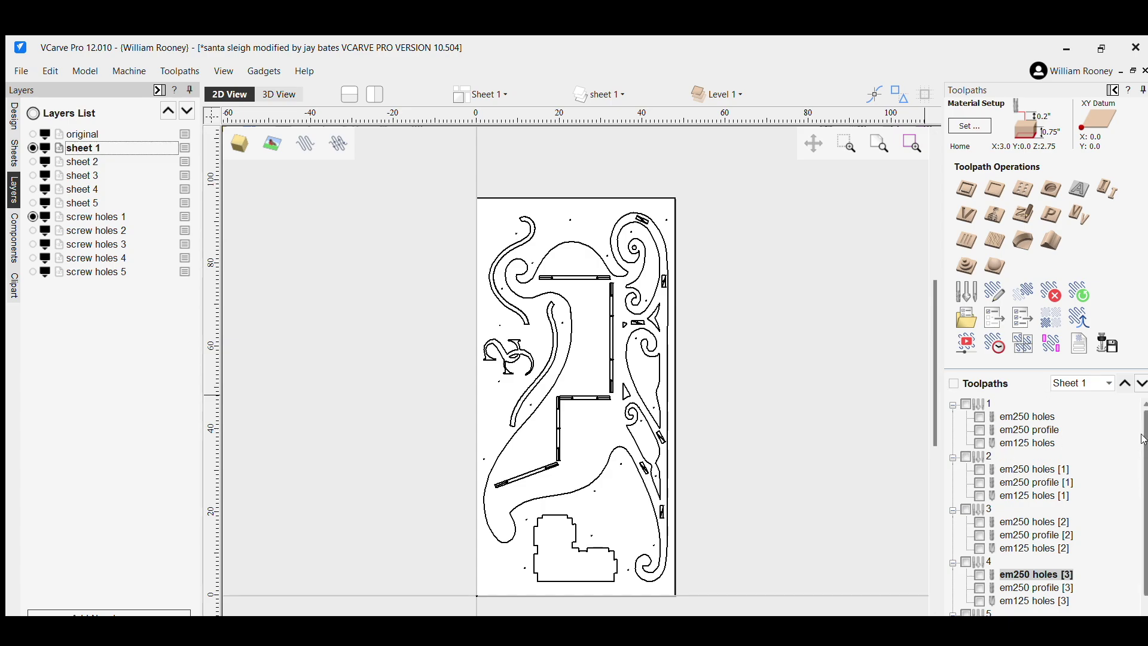
# Step: Switch on the preview for every toolpath
pyautogui.scroll(-1, 1142, 442)
pyautogui.scroll(1, 1142, 442)
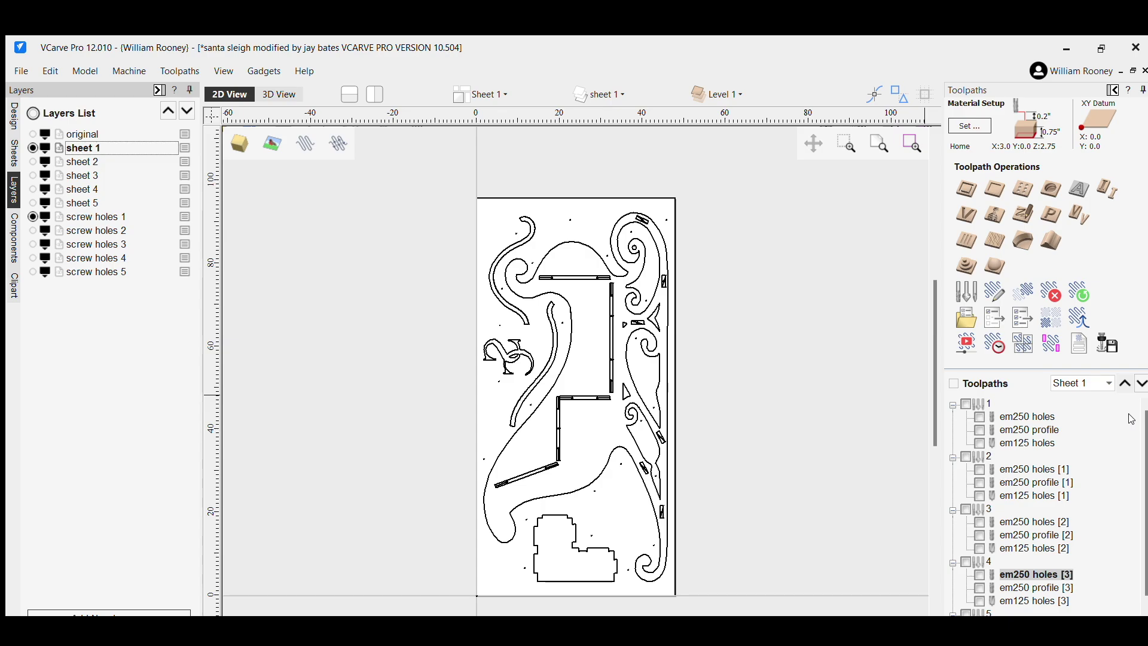
pyautogui.scroll(-1, 1144, 417)
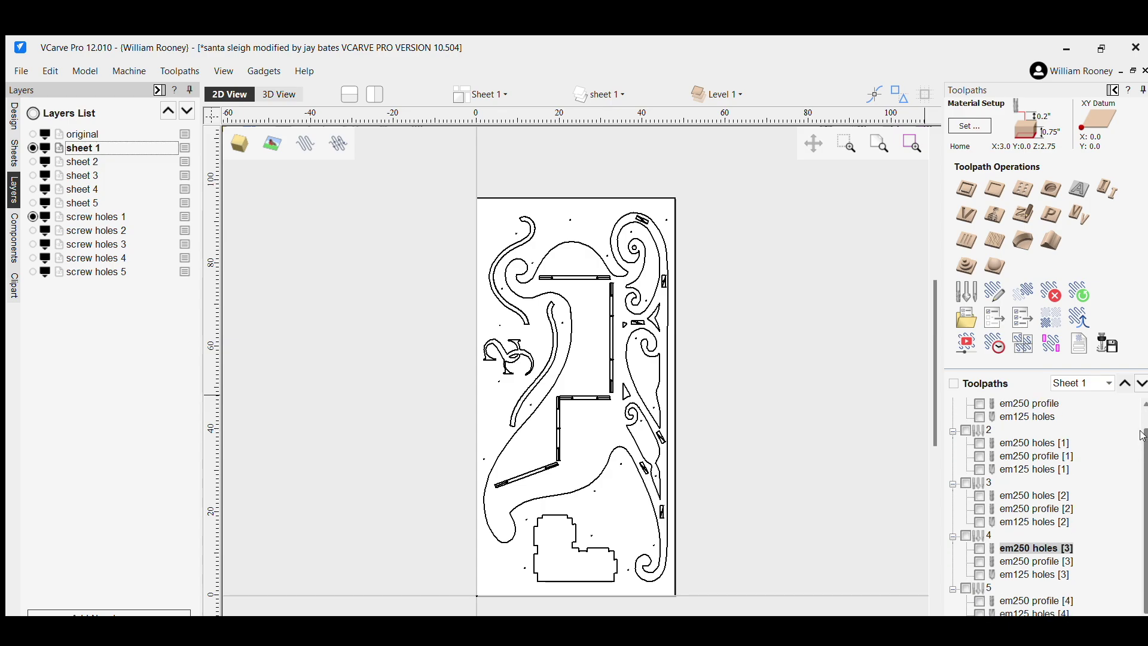
pyautogui.scroll(1, 1143, 412)
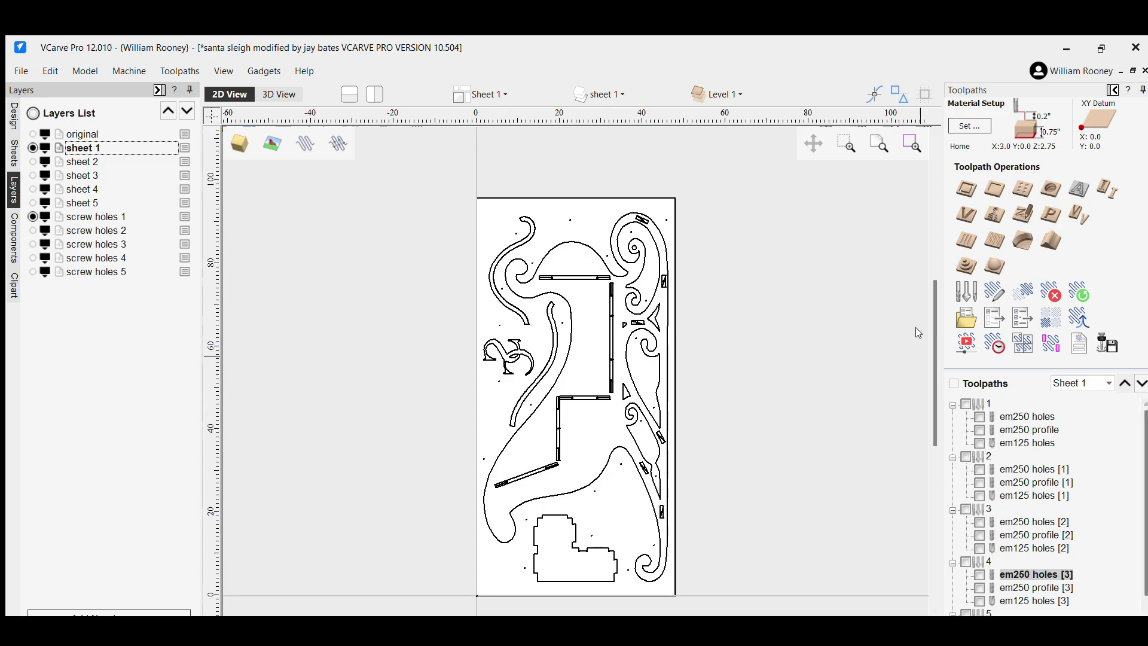
pyautogui.click(954, 383)
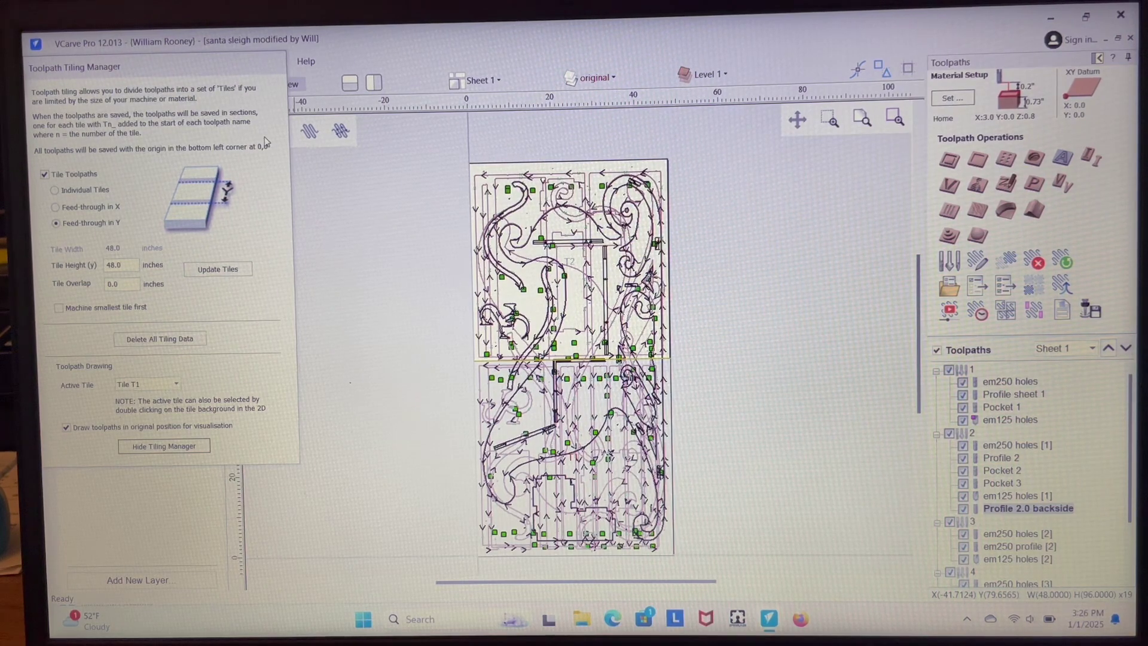
pyautogui.click(45, 175)
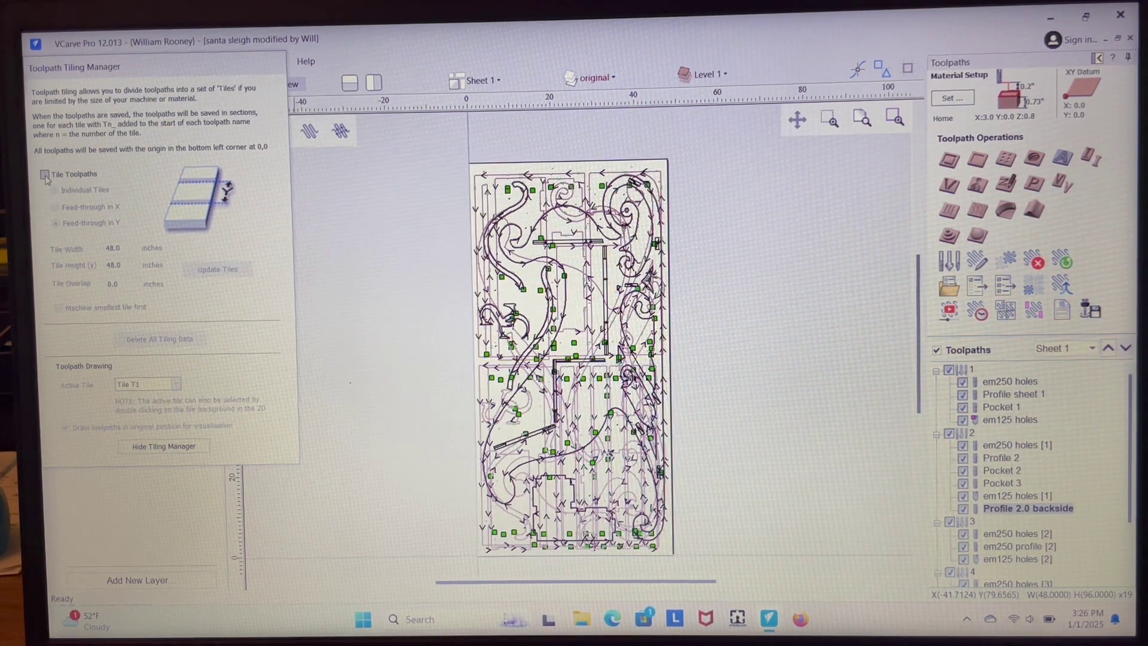
pyautogui.click(44, 174)
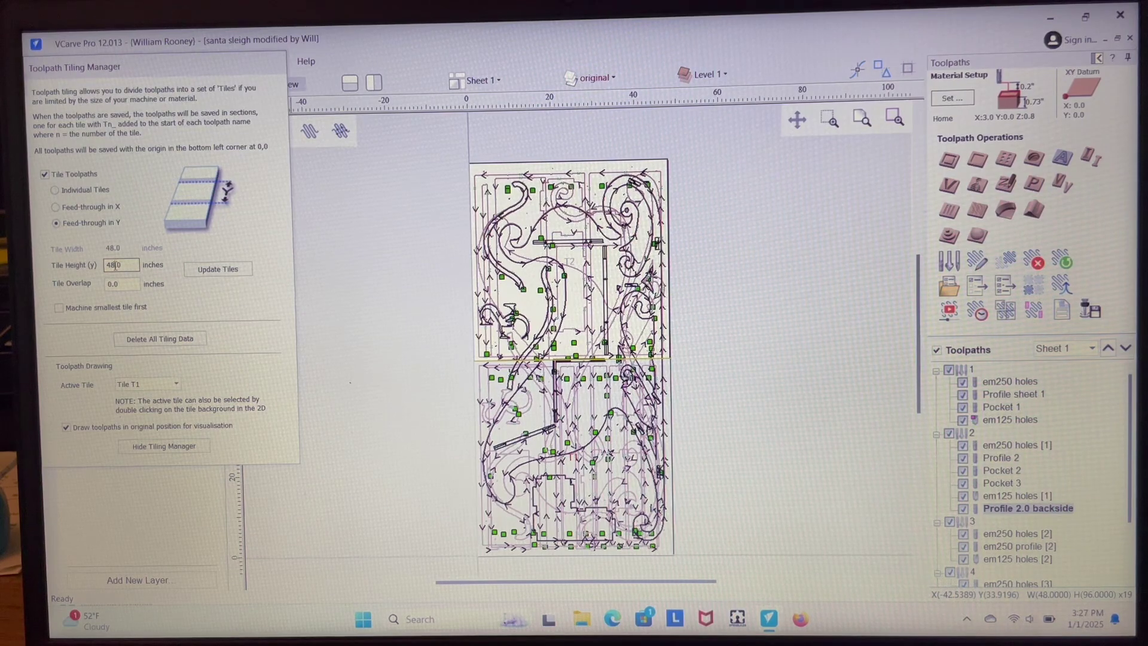
pyautogui.click(116, 264)
pyautogui.press('BackSpace')
pyautogui.press('BackSpace')
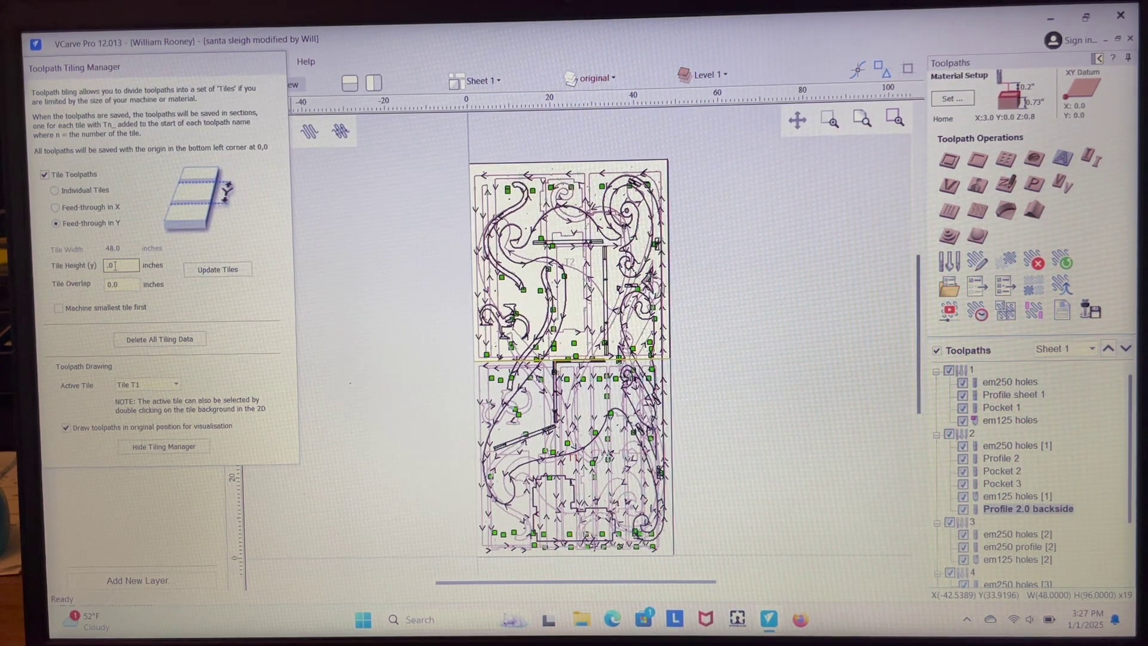
pyautogui.write('24')
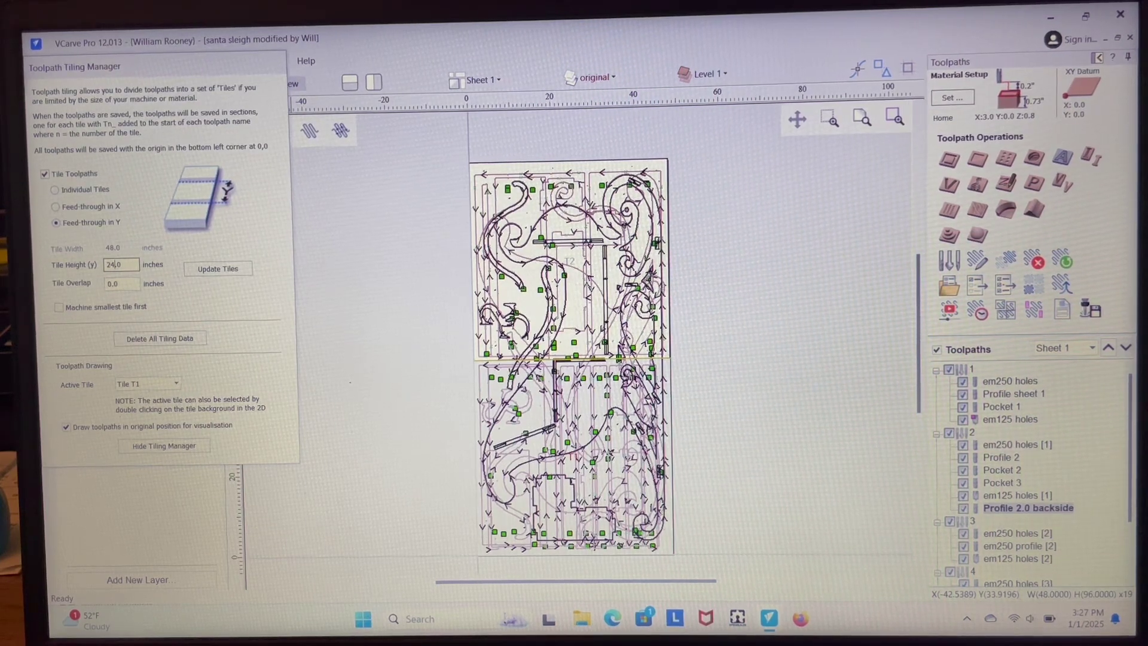
pyautogui.click(197, 268)
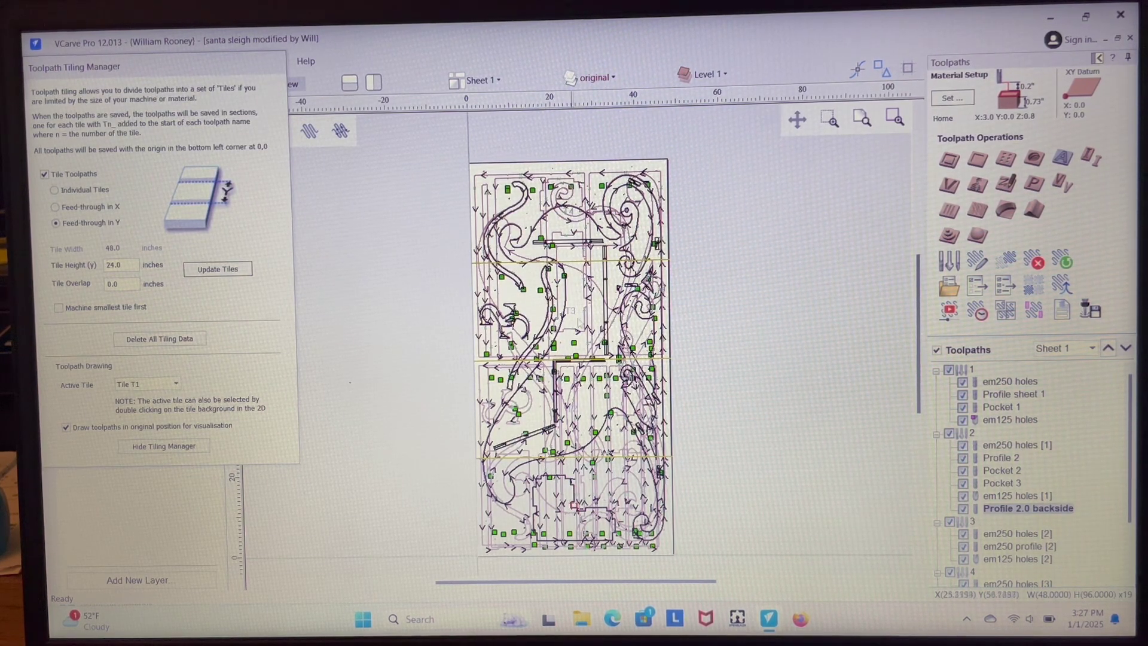
pyautogui.click(113, 264)
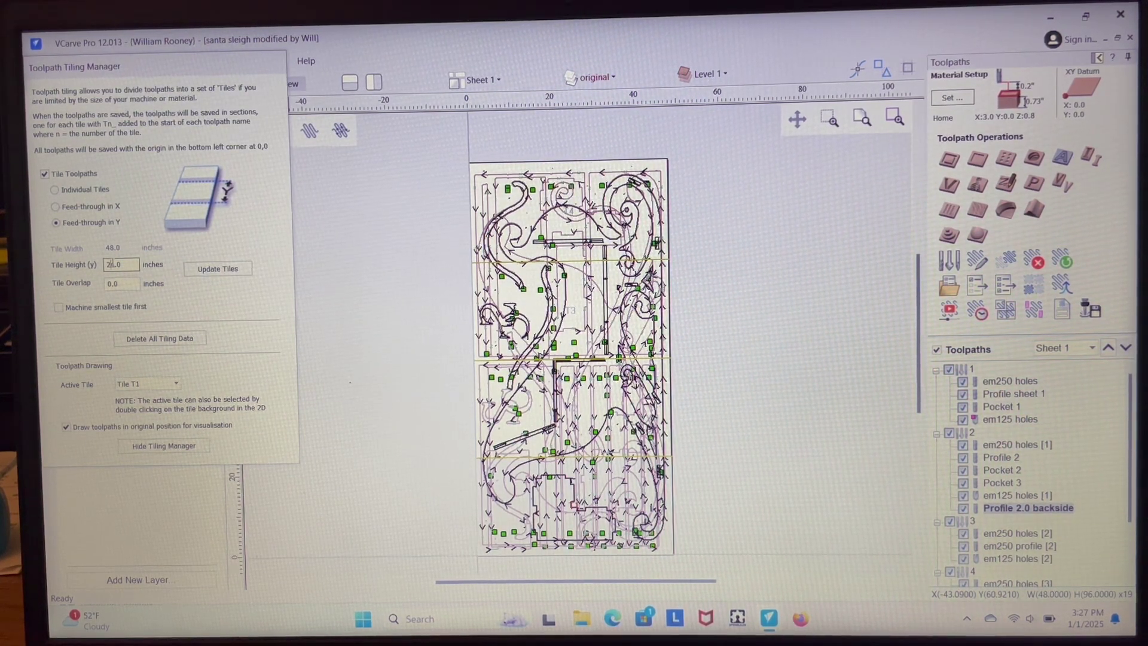
pyautogui.press('BackSpace')
pyautogui.press('BackSpace')
pyautogui.write('48')
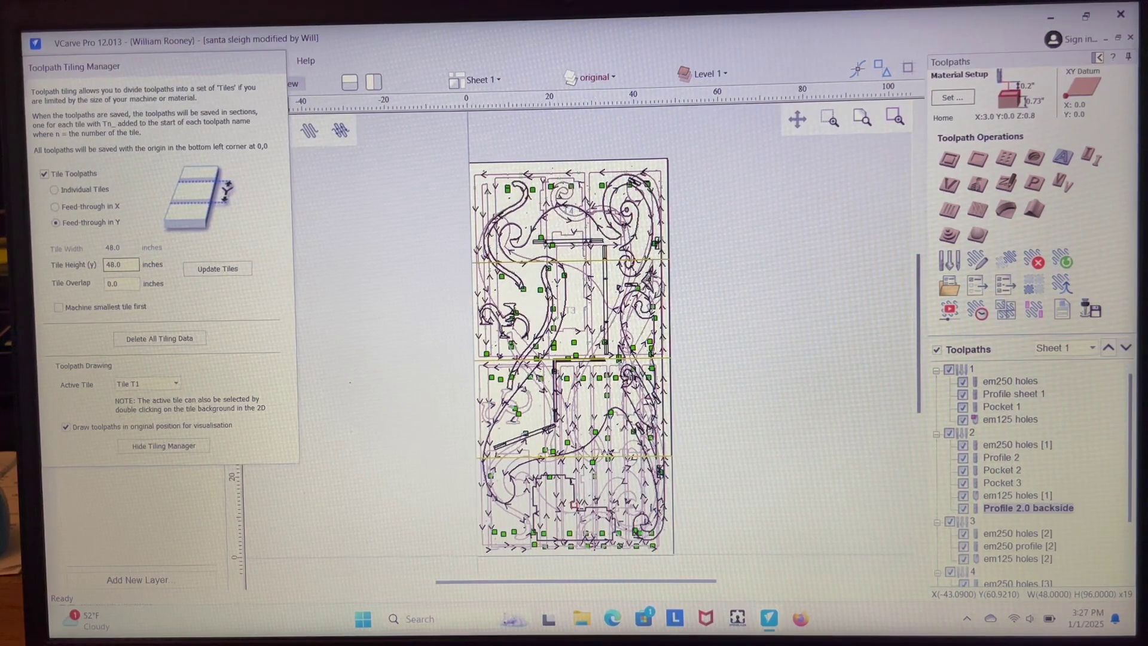
pyautogui.click(203, 270)
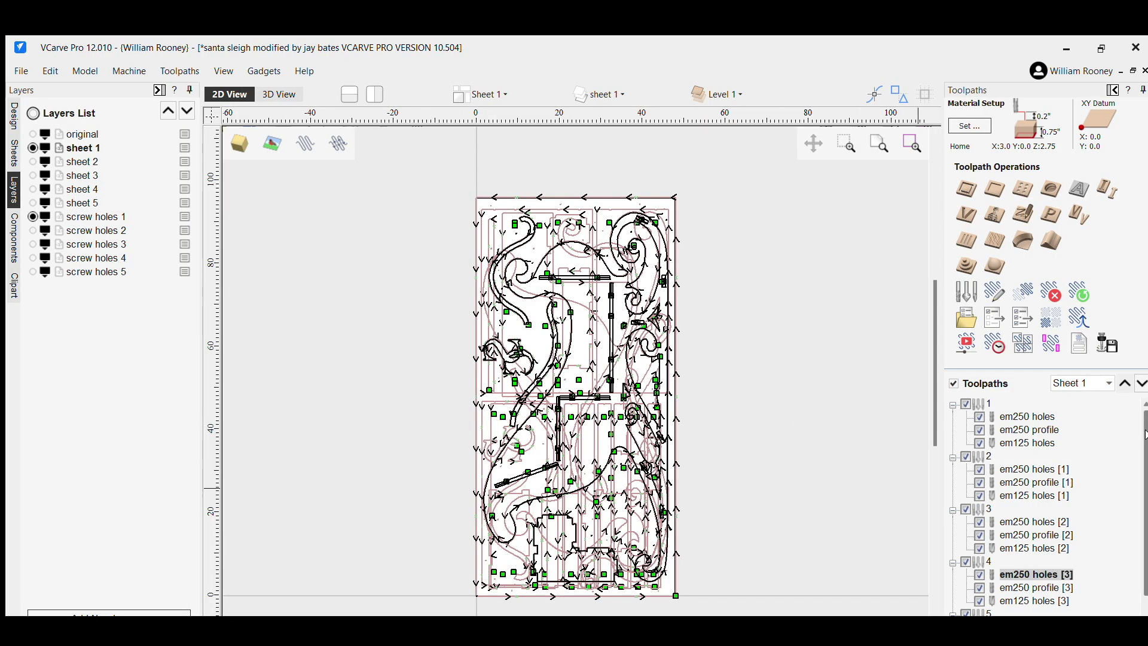
# Step: Hide all toolpaths and open Save Toolpaths for em125 holes with tiled output
pyautogui.click(953, 383)
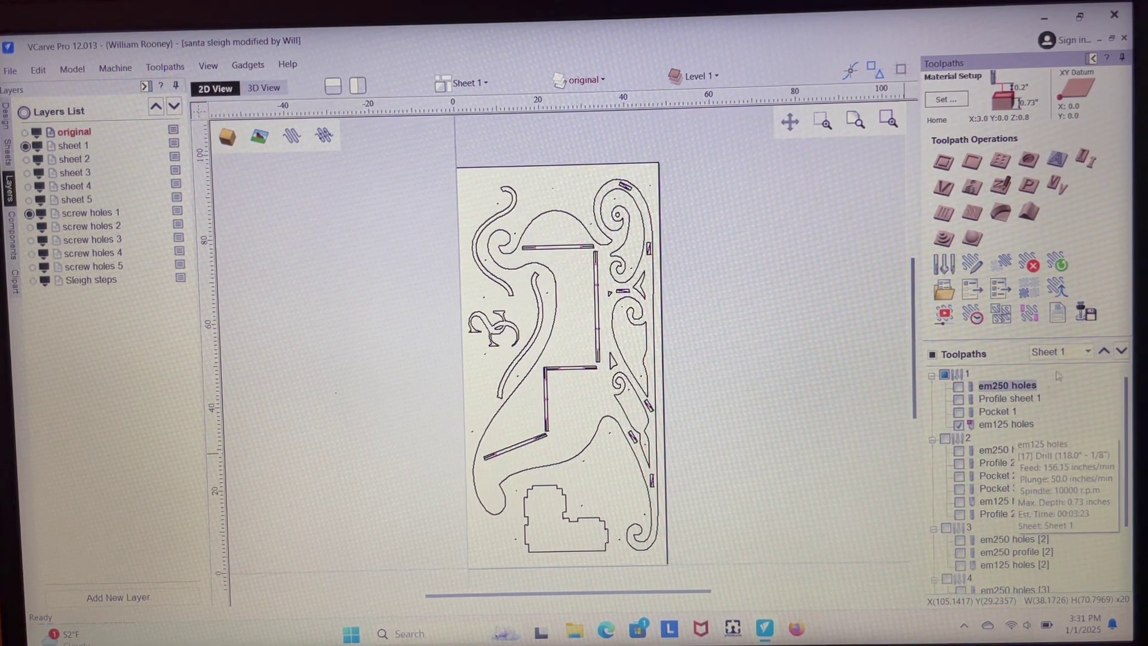
pyautogui.click(1087, 315)
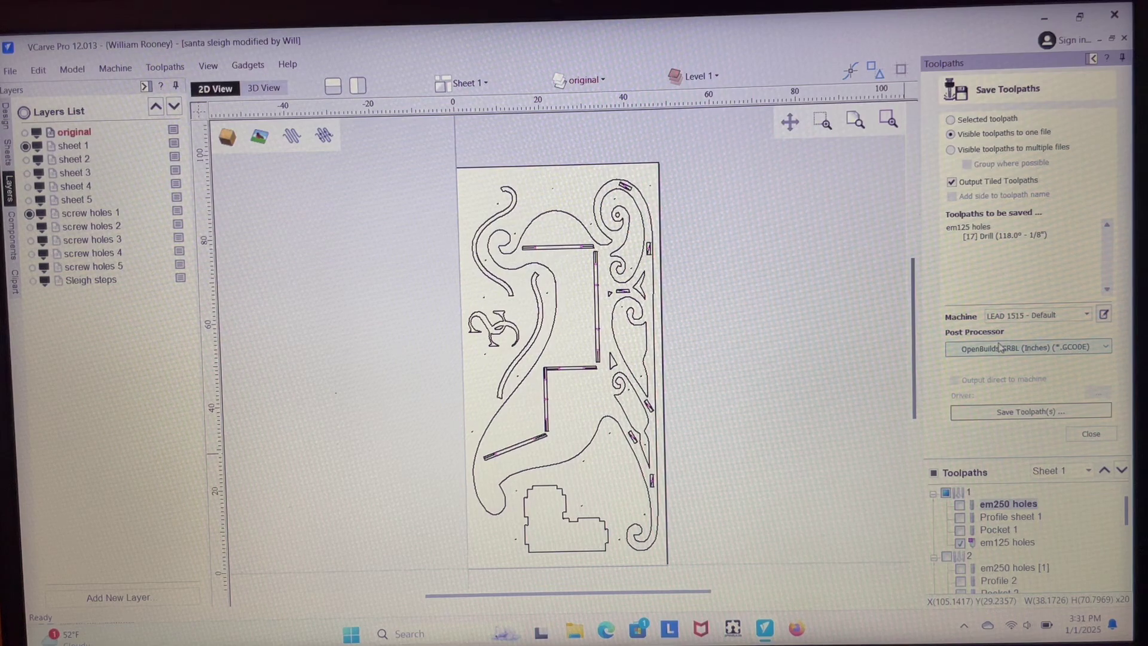
# Step: Browse to CNC Files > Carves > sleigh, pick 'T1_em125 holes sheet 2', then cancel and close
pyautogui.click(1017, 412)
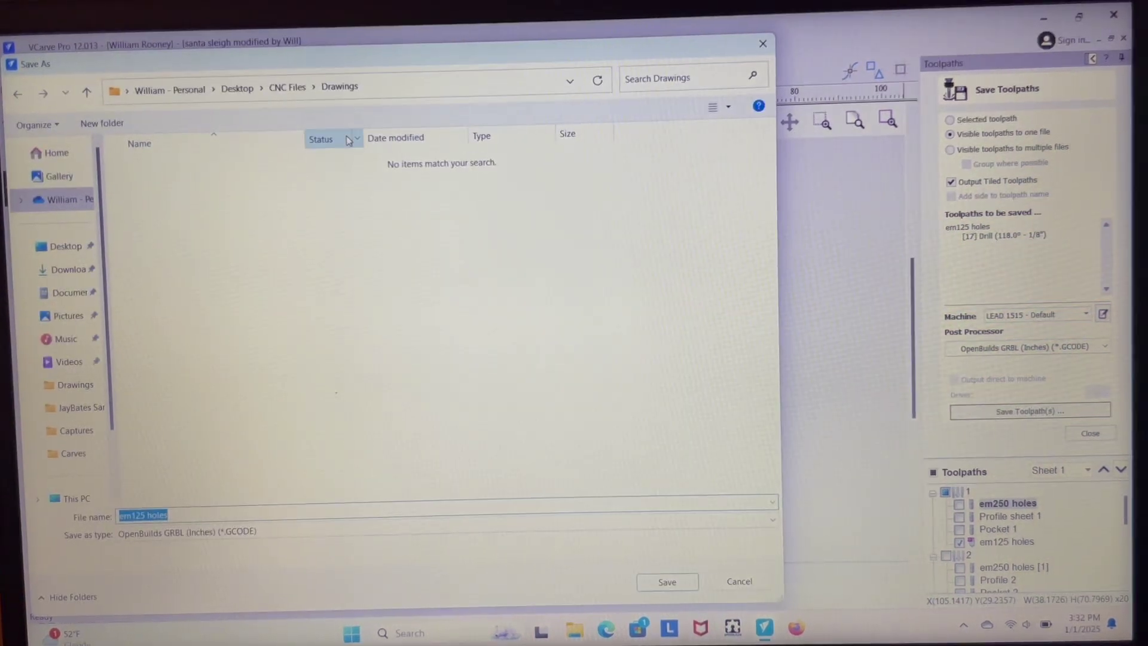
pyautogui.click(288, 87)
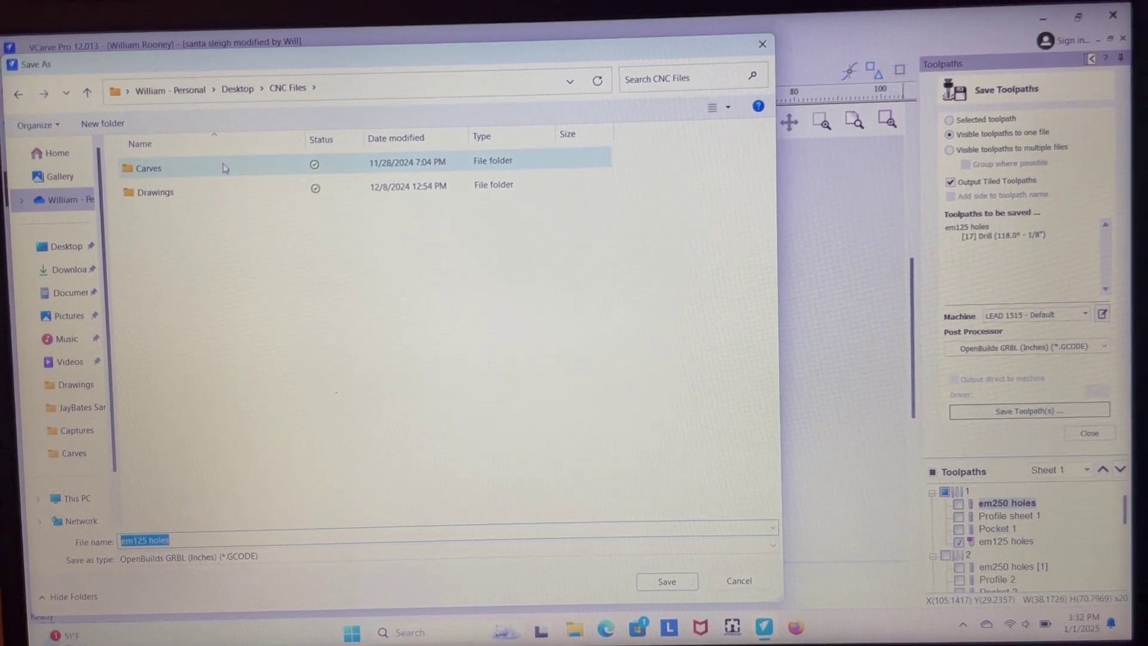
pyautogui.doubleClick(222, 169)
pyautogui.doubleClick(223, 170)
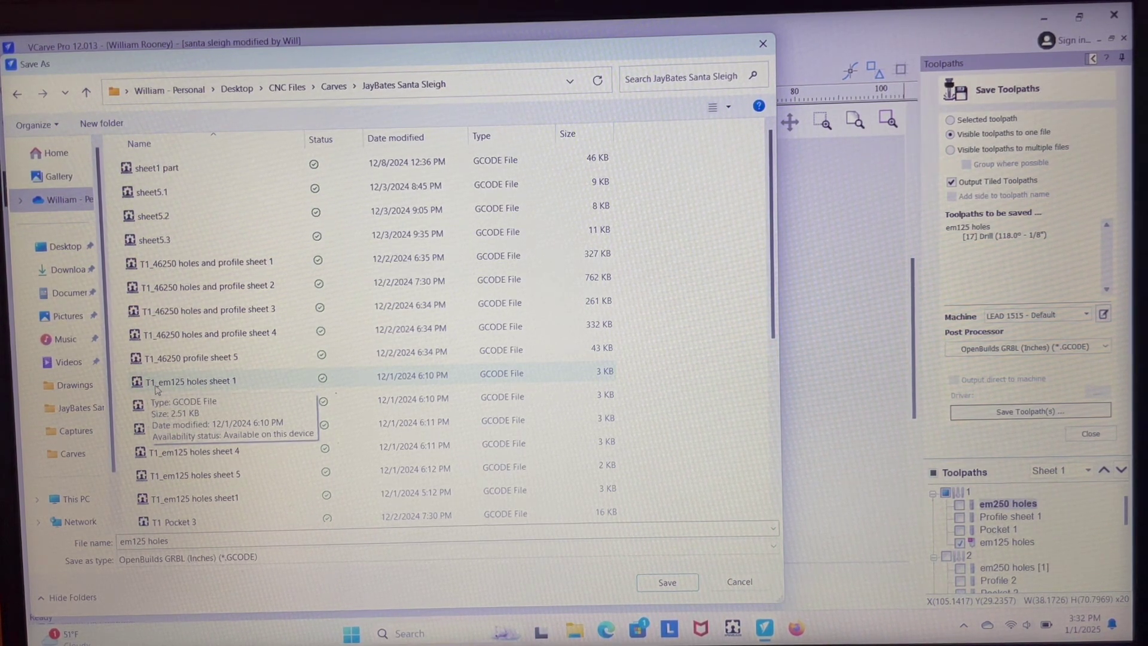
pyautogui.click(170, 403)
pyautogui.scroll(-4, 175, 400)
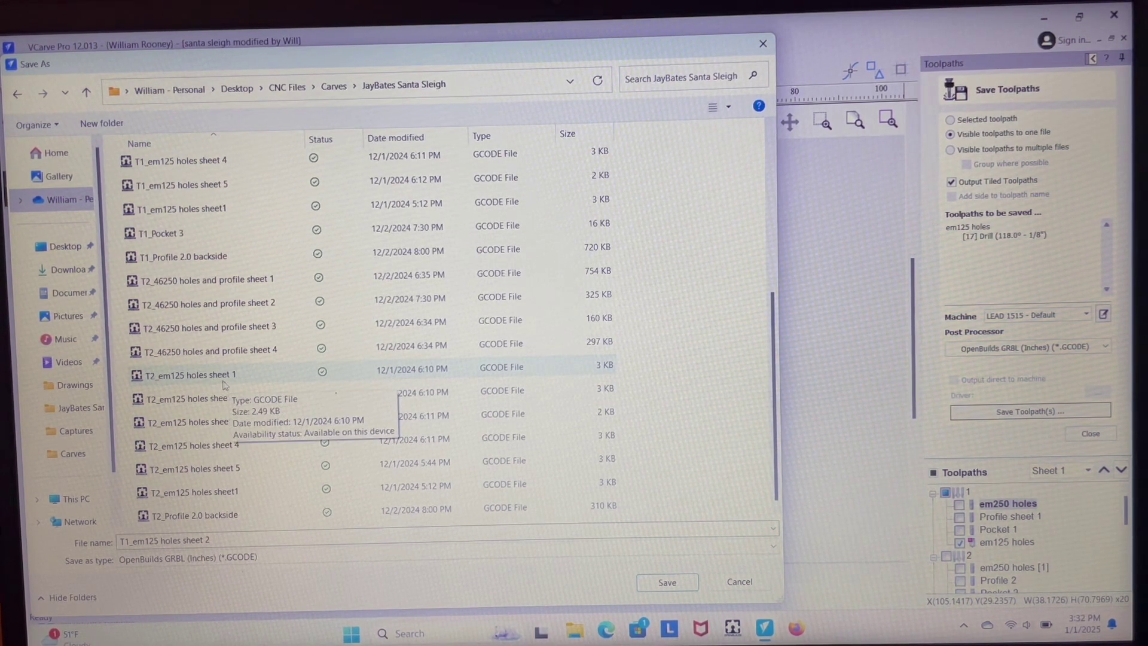
pyautogui.click(741, 582)
pyautogui.click(1091, 434)
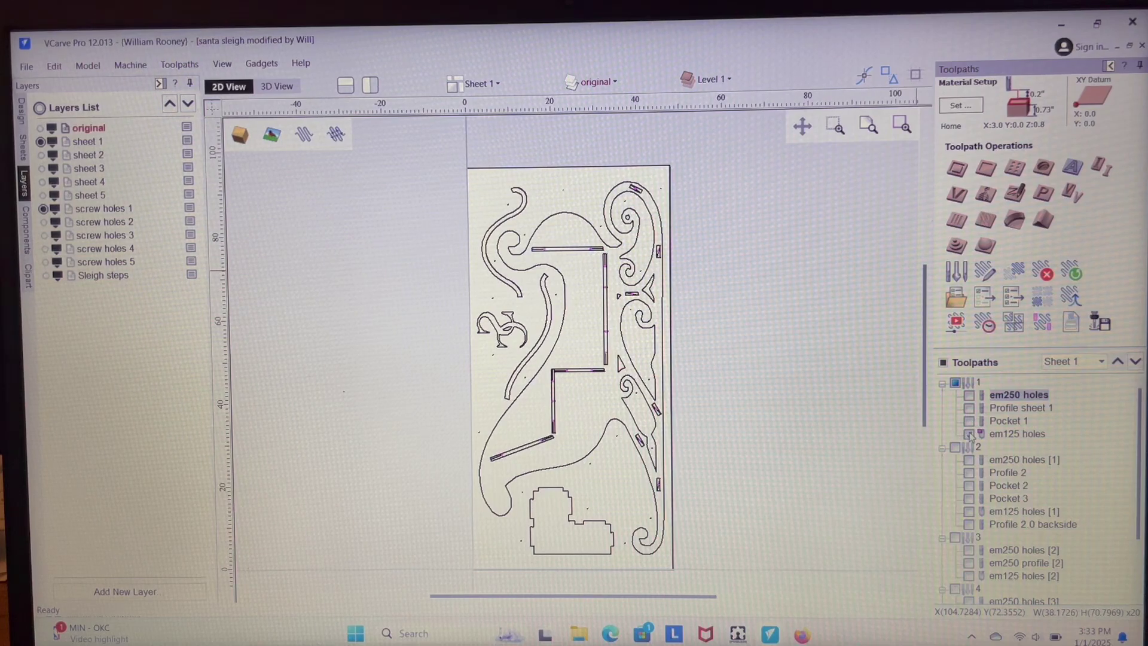
# Step: Turn off em125 holes and turn on Pocket 1, Profile sheet 1 and em250 holes
pyautogui.click(969, 434)
pyautogui.click(968, 422)
pyautogui.click(969, 408)
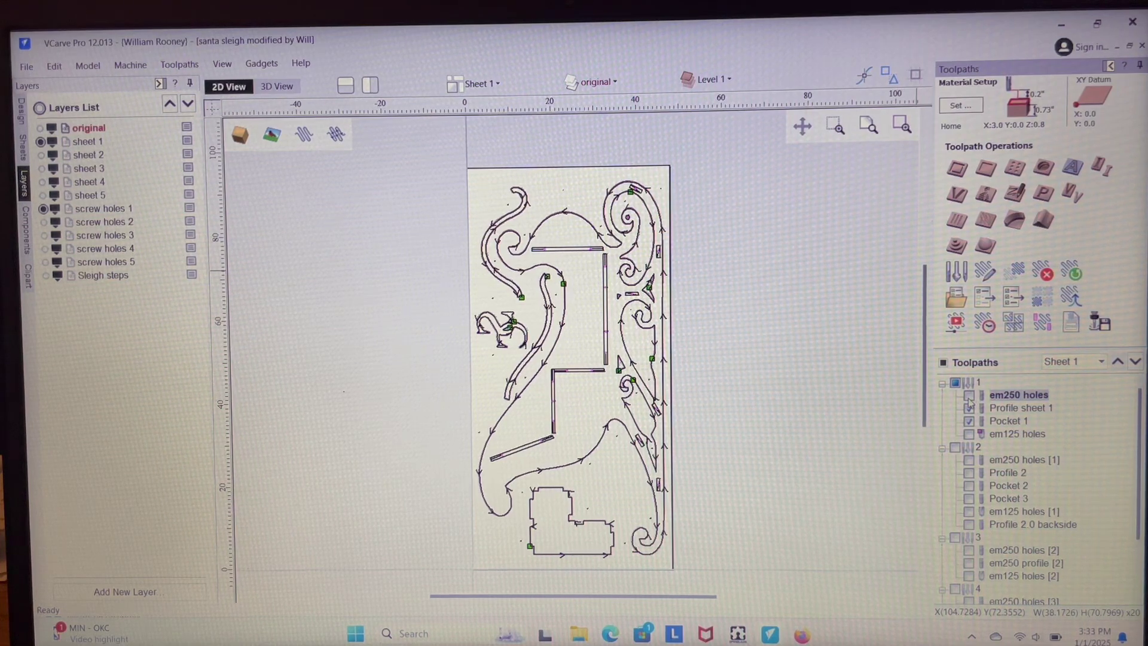
pyautogui.click(969, 396)
pyautogui.moveTo(1025, 424)
# Step: Start saving the three sheet 1 toolpaths as 'em250 holes' in CNC Files > Carves > JayBates Santa Sleigh
pyautogui.click(1095, 328)
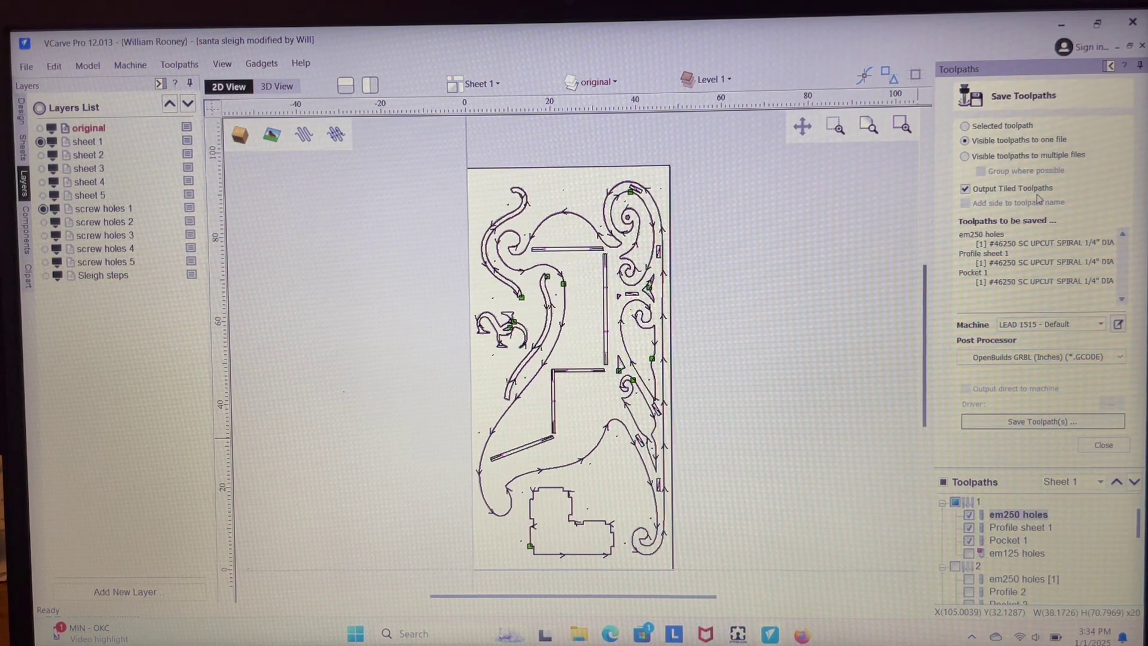
pyautogui.click(1013, 426)
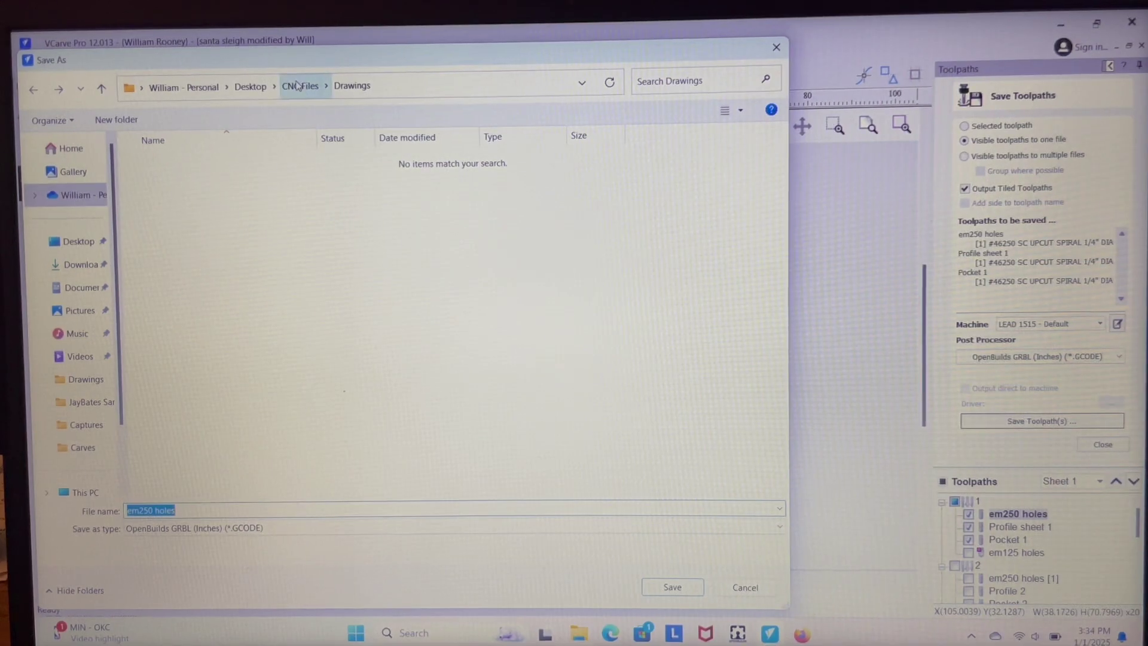
pyautogui.click(297, 85)
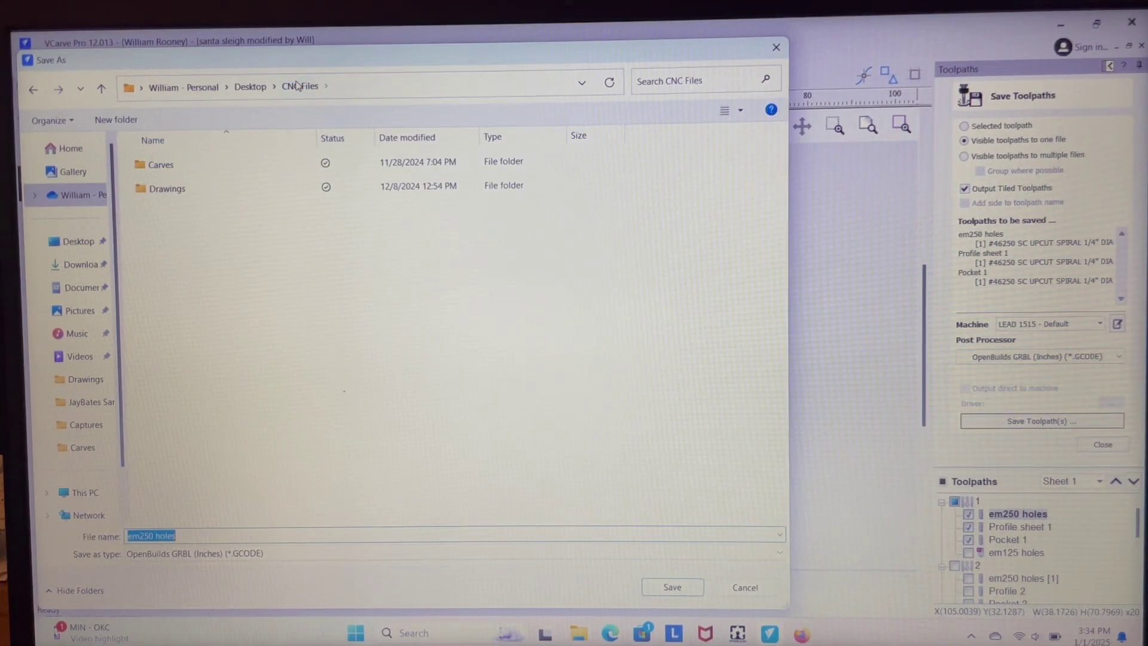
pyautogui.doubleClick(255, 168)
pyautogui.doubleClick(255, 167)
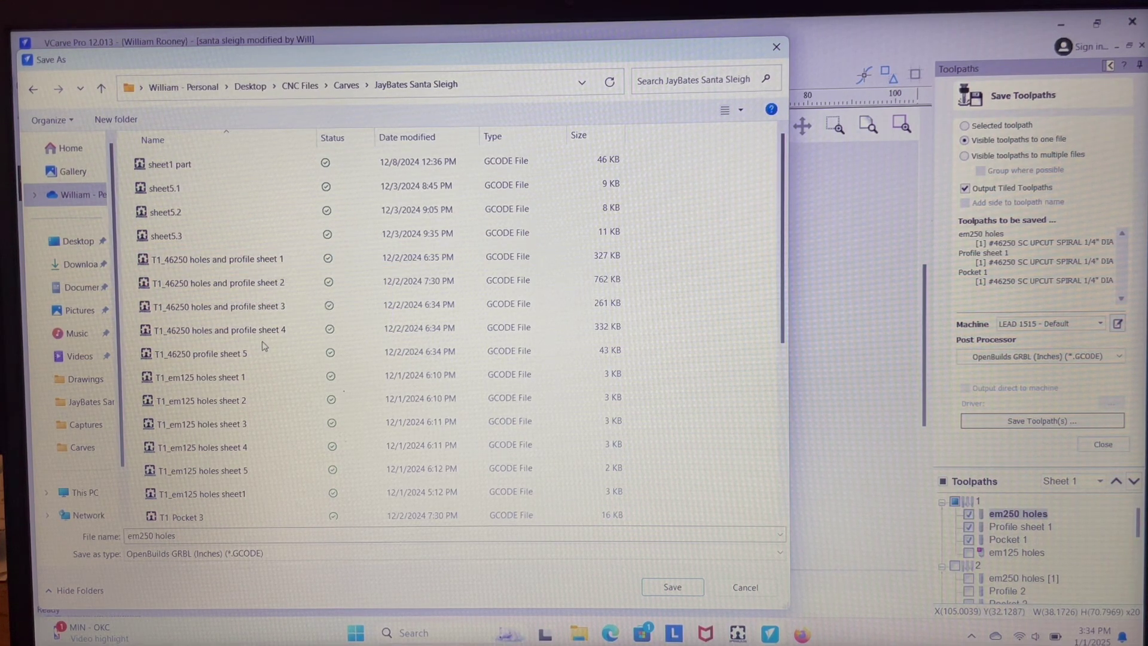
pyautogui.scroll(-3, 264, 343)
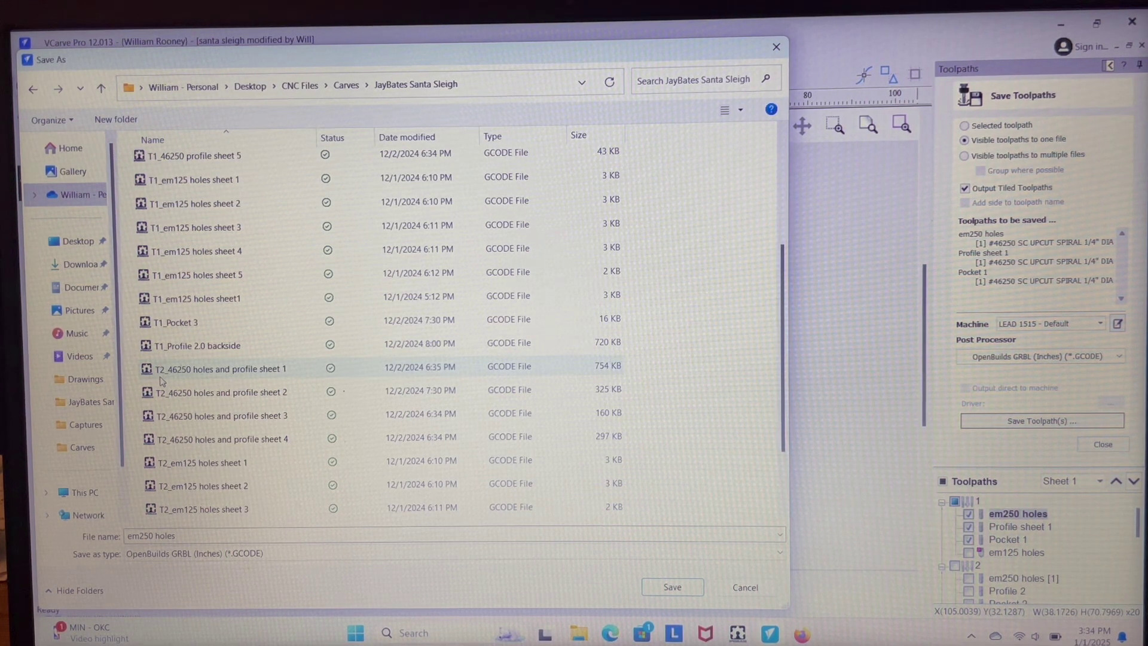